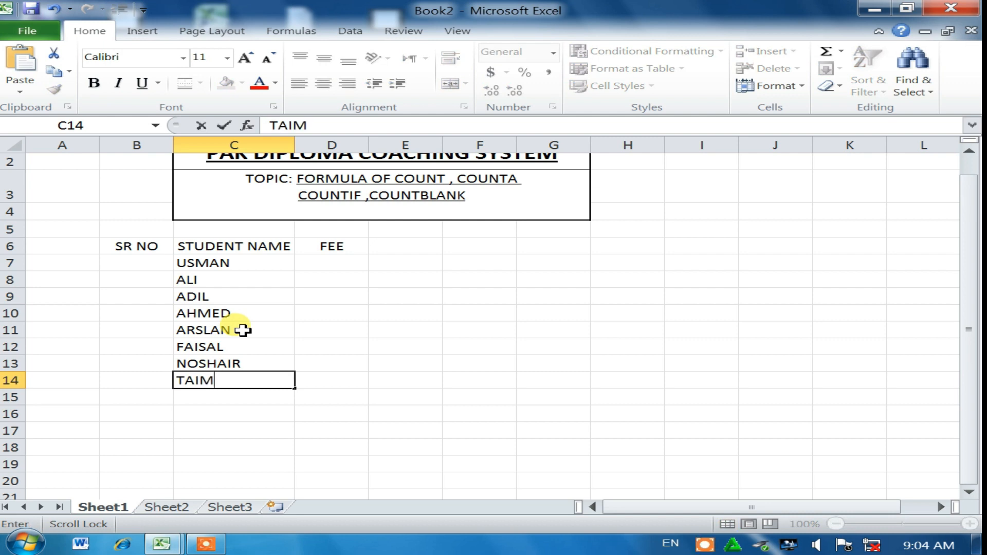
- Complete the student name list by entering the last student's name in cell C15
key("Return")
type("SHOAIB")
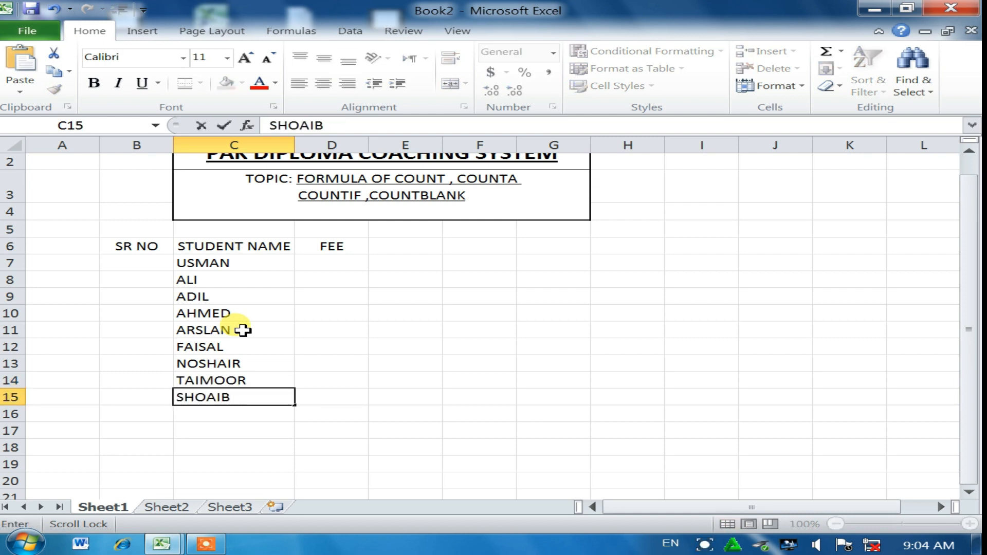
- Enter the fees 4000, 3500, 4000 and 3500 for the first four students in D7:D10
left_click(360, 266)
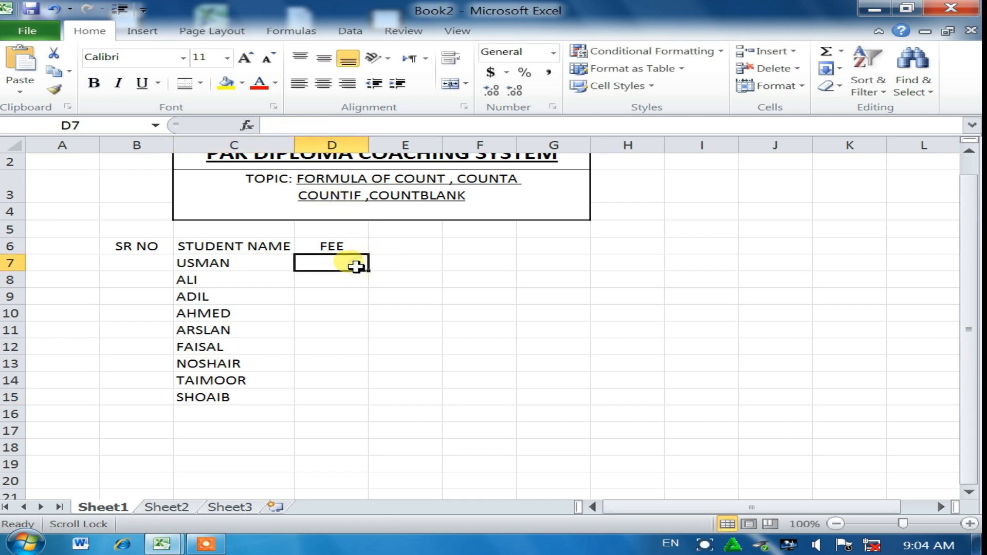
type("4000")
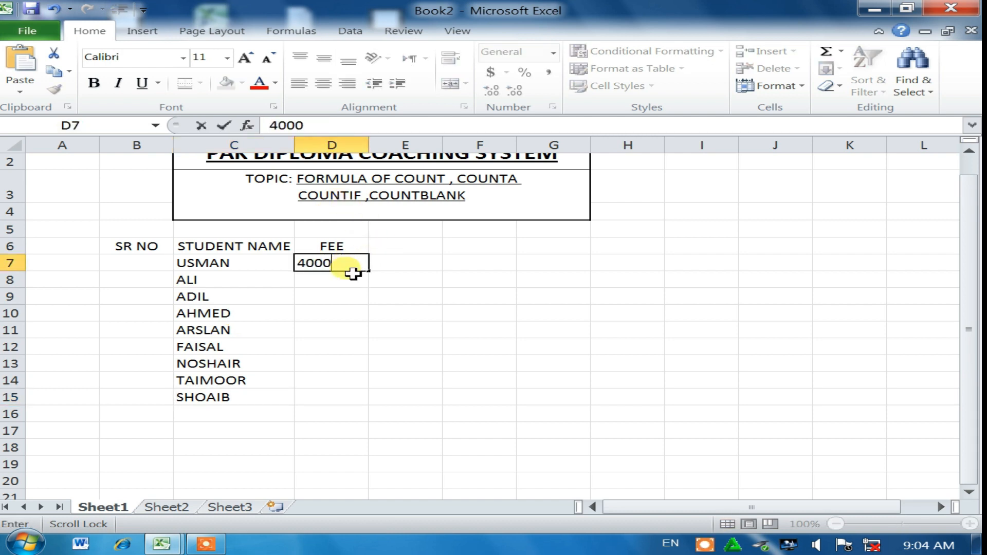
key("Return")
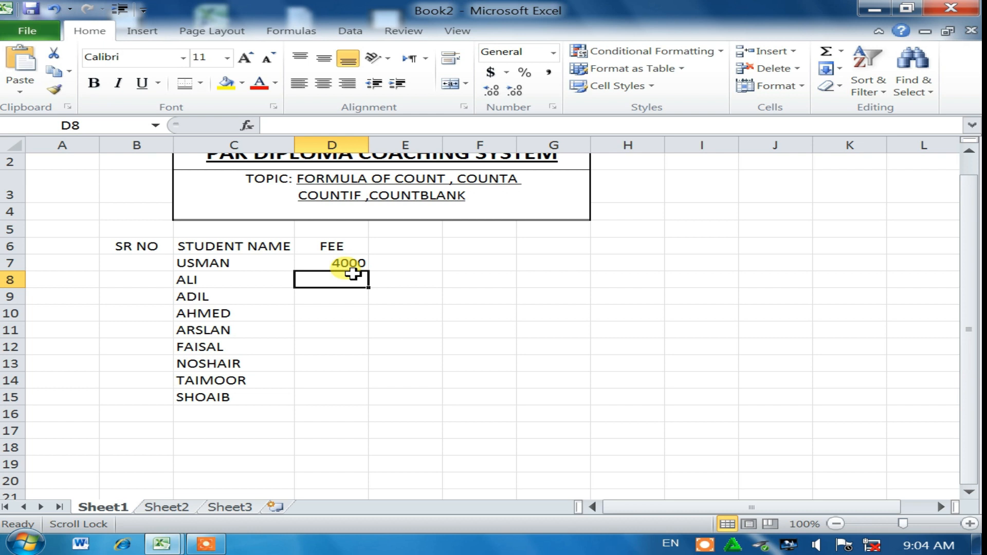
type("3500")
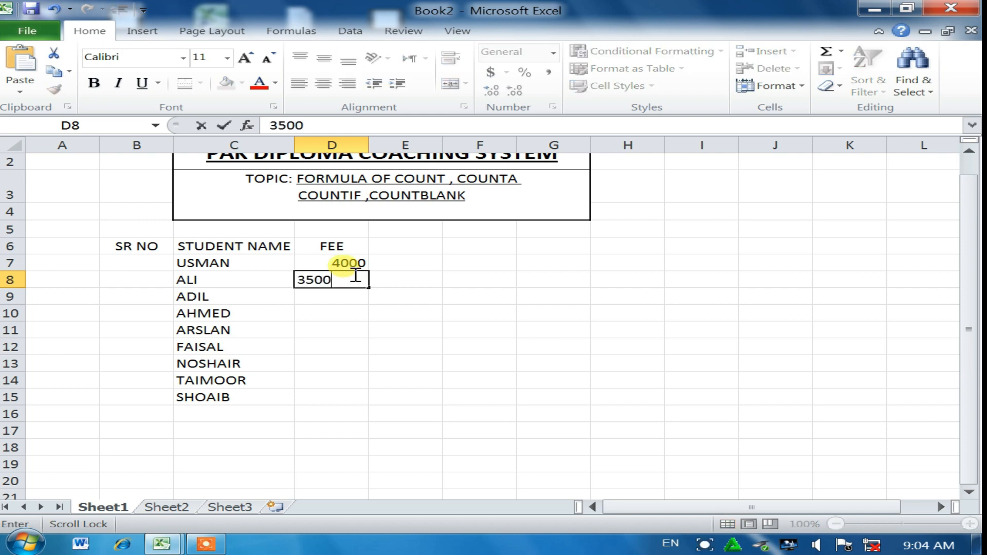
key("Return")
type("4000")
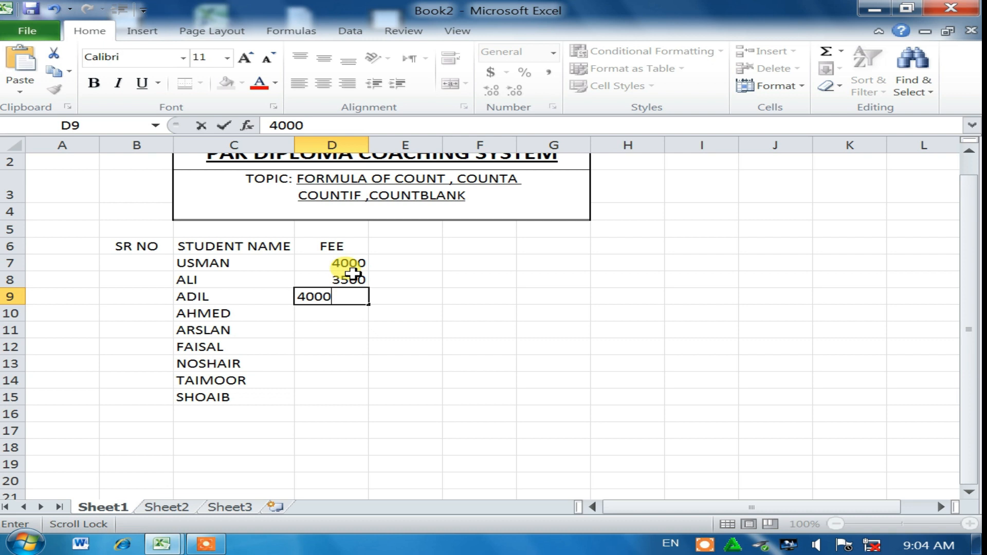
key("Return")
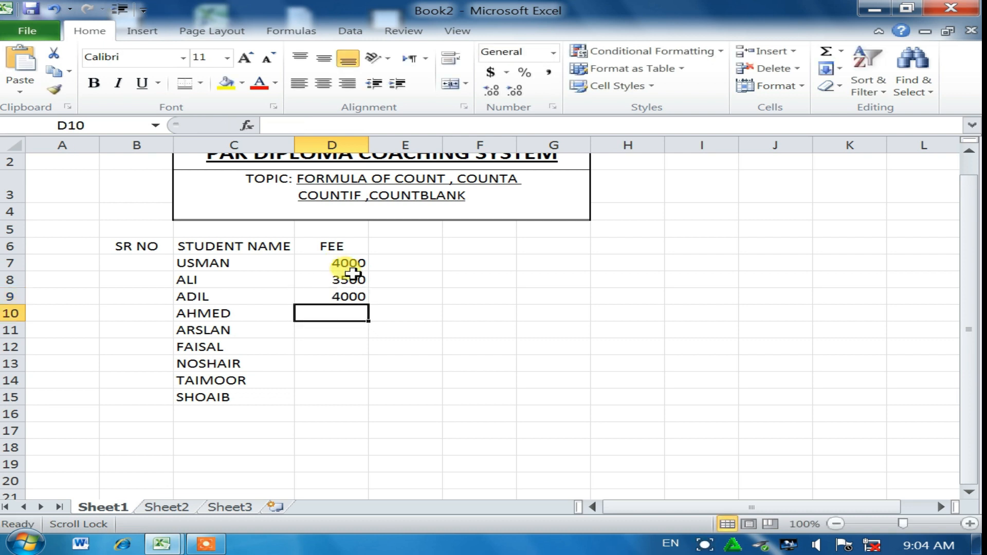
type("3500")
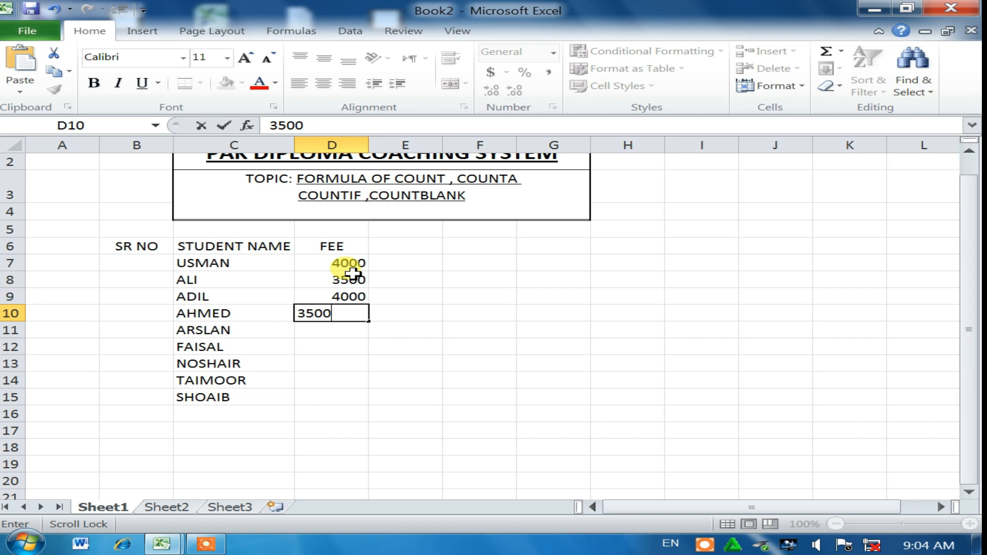
key("Return")
- Enter the fees 4500, 2500, 4500, 4000 and 3000 for the remaining students in D11:D15
type("45")
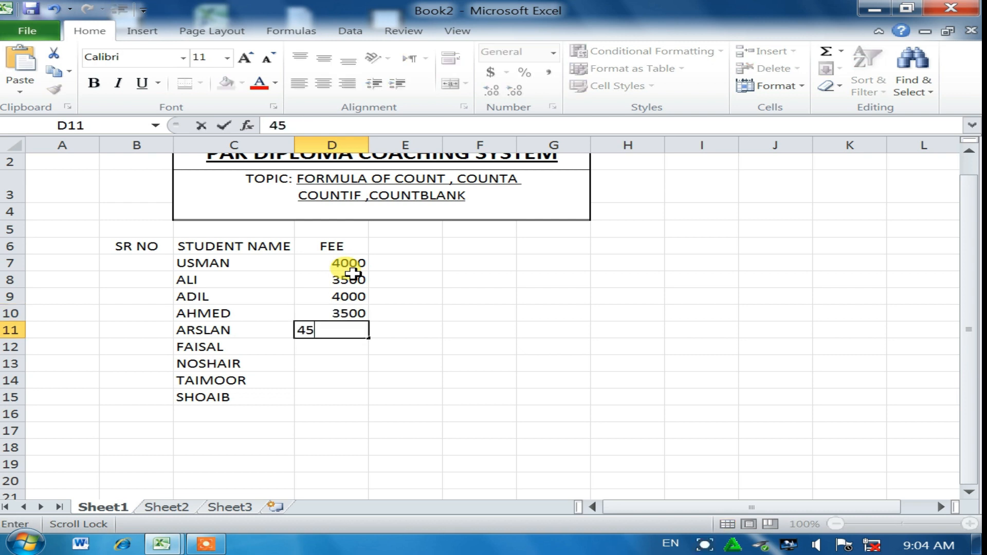
type("000")
key("BackSpace")
key("Return")
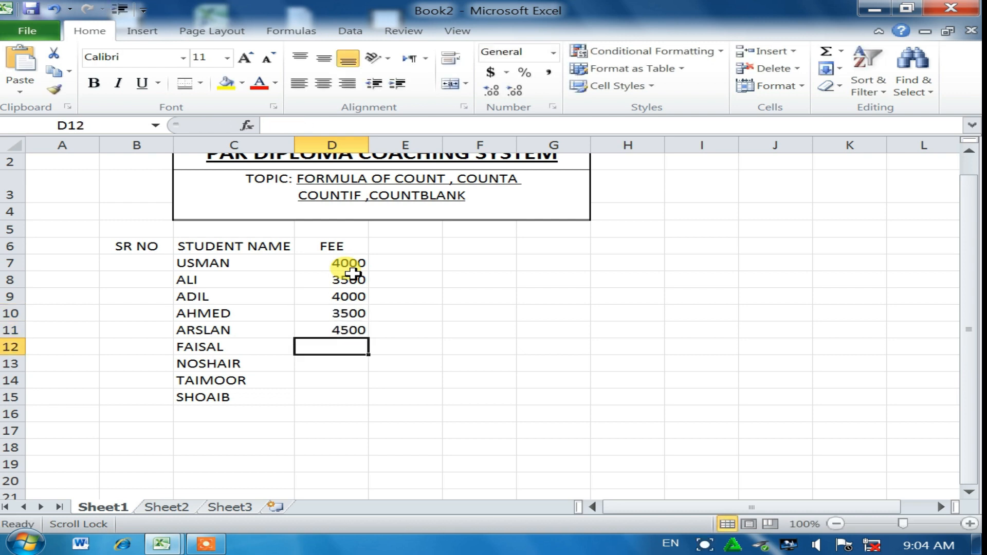
type("2500")
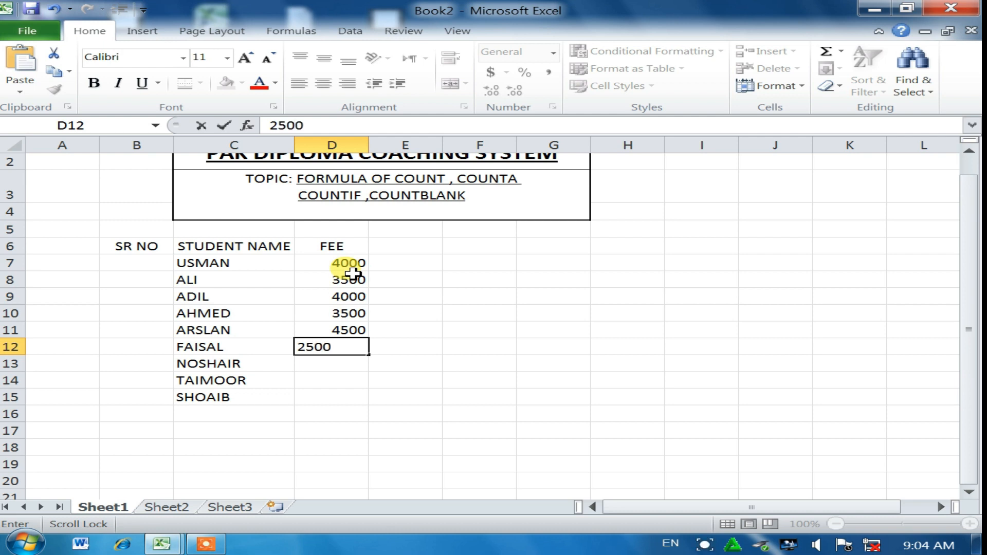
key("Return")
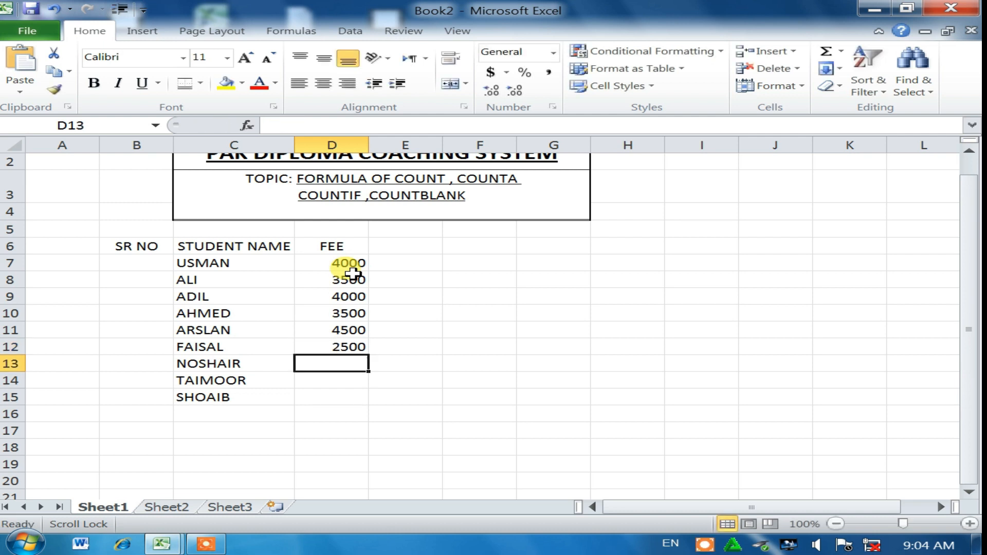
type("4500")
key("Return")
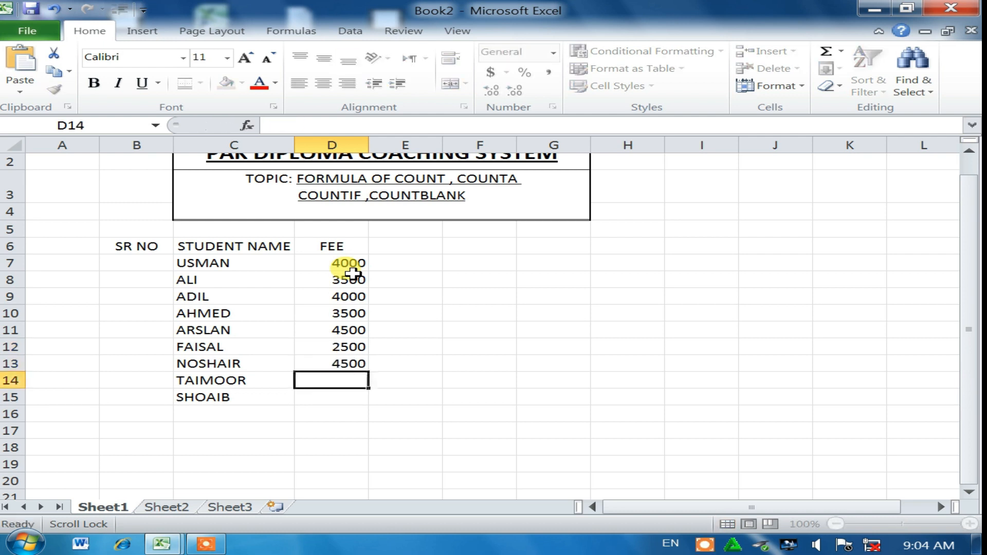
type("4000")
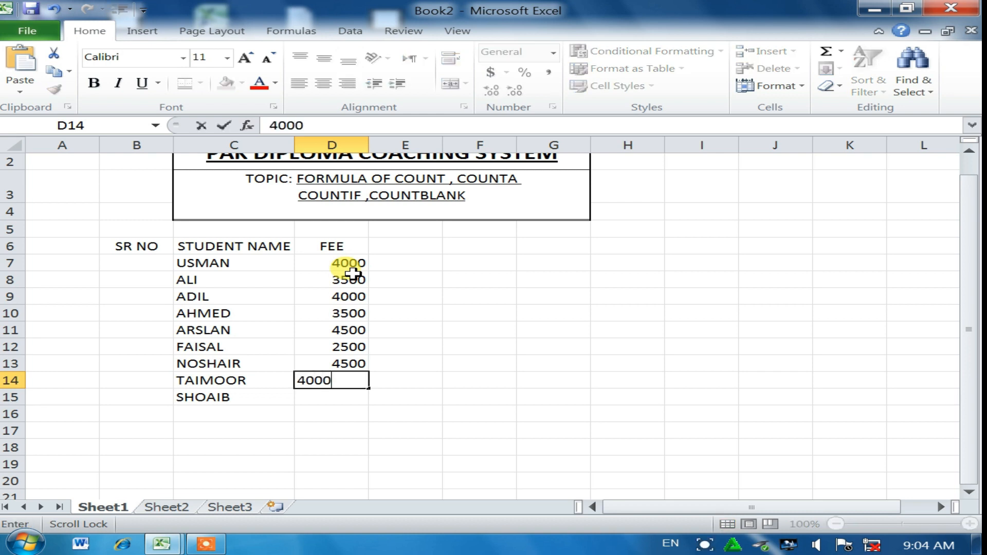
key("Return")
type("3000")
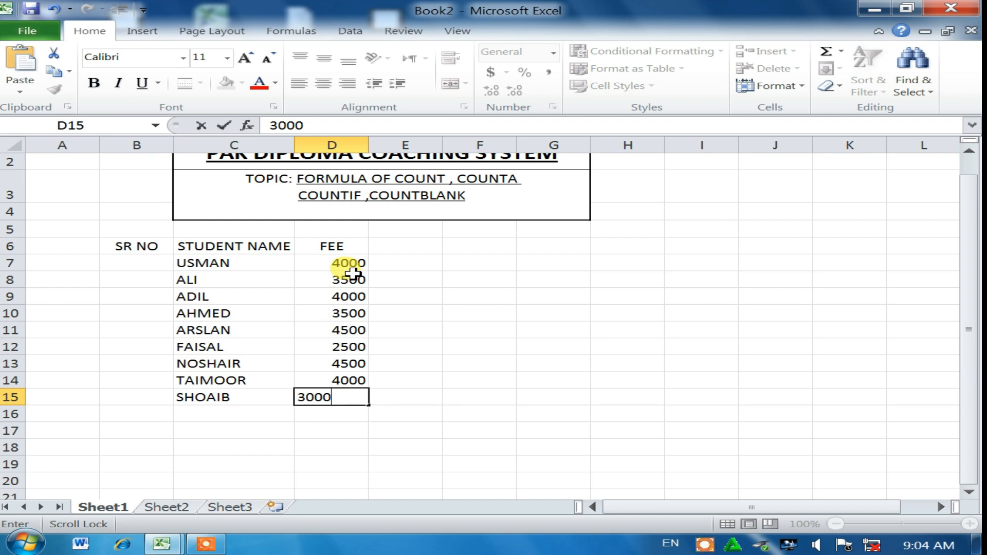
left_click(215, 414)
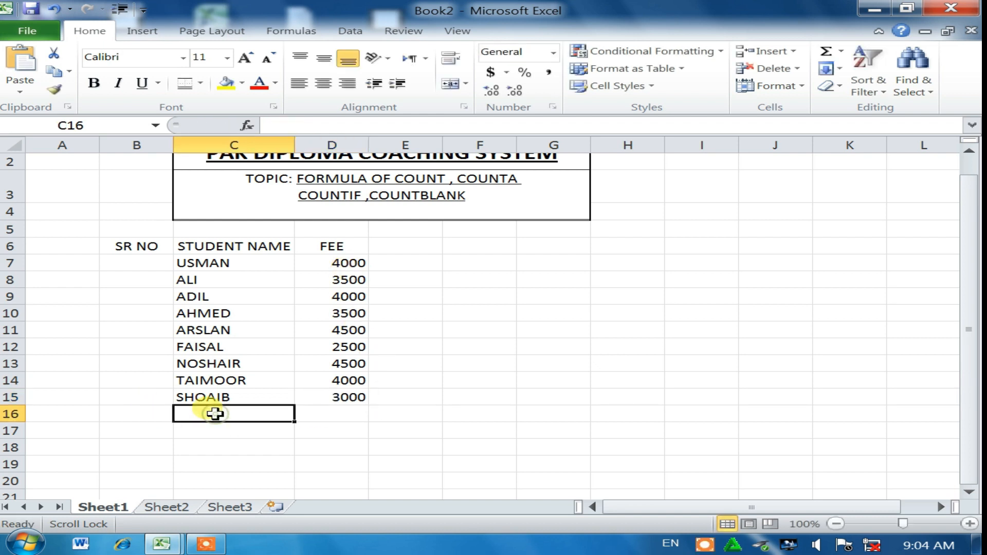
- Merge and center cells B7:B15 under SR NO and enter a question mark in the merged cell
left_click_drag(131, 265, 142, 398)
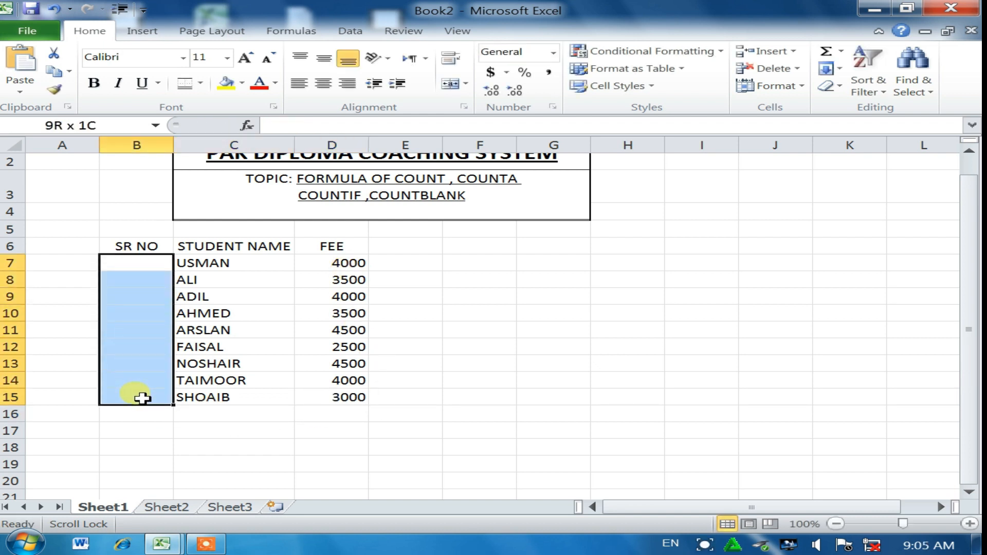
left_click(450, 84)
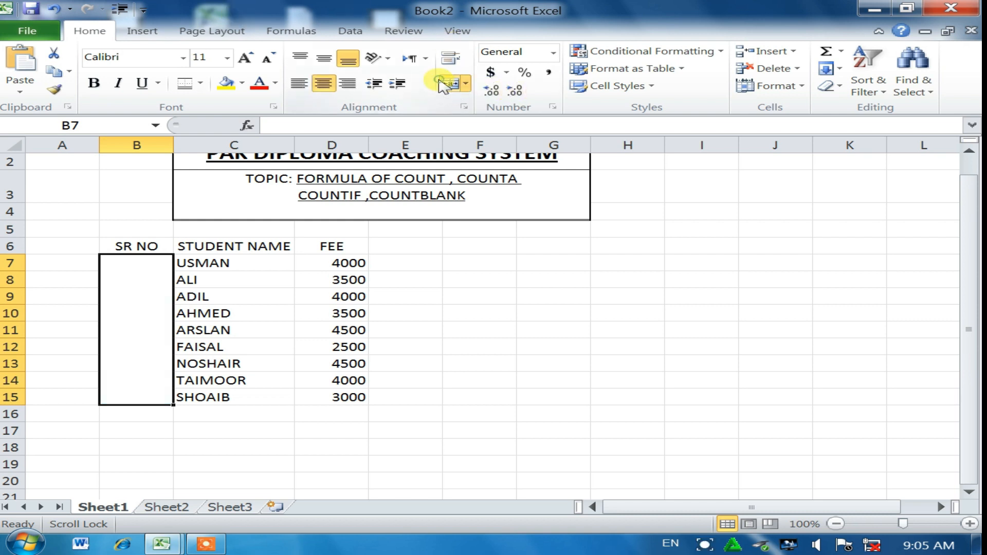
double_click(122, 342)
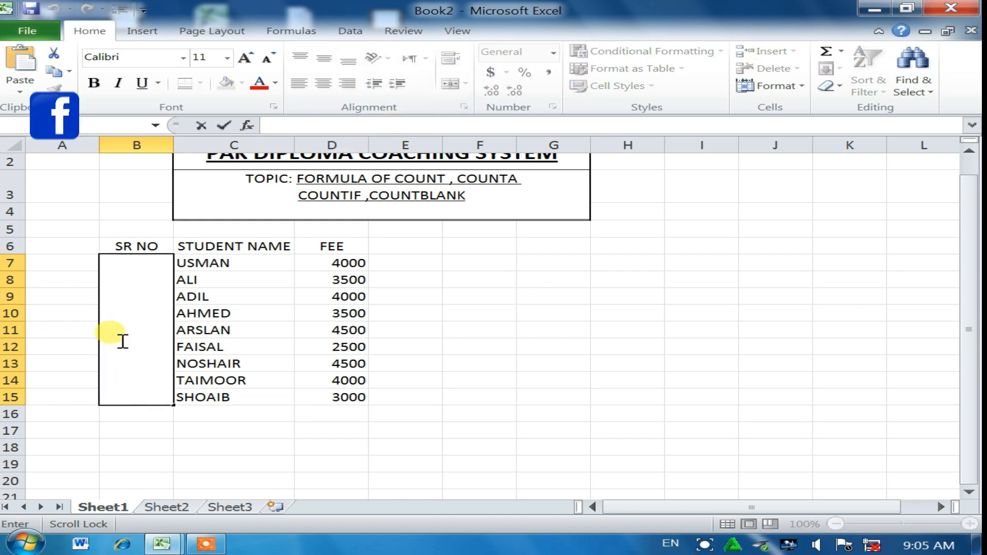
type("?")
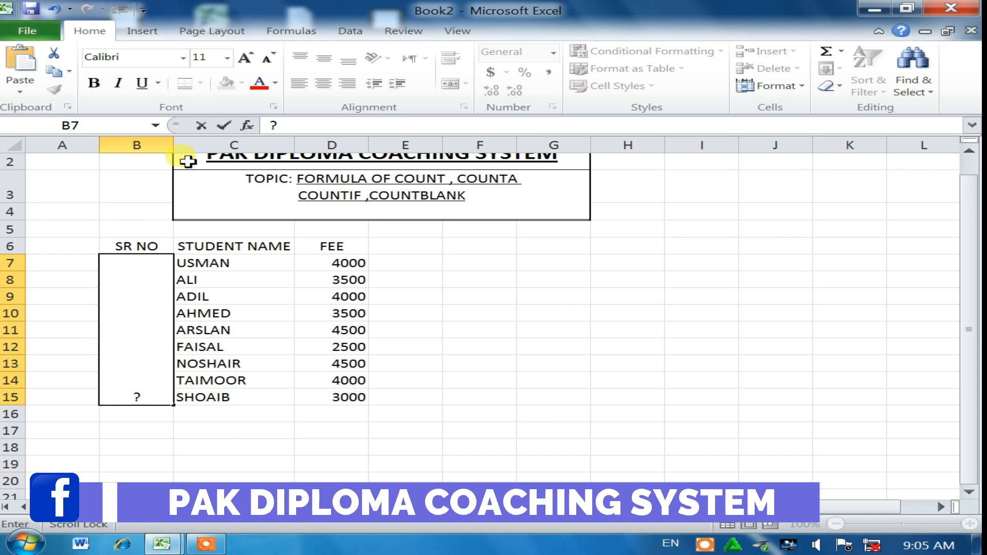
- Enlarge the question mark in the merged SR NO cell to font size 72
left_click(245, 58)
left_click_drag(139, 399, 117, 391)
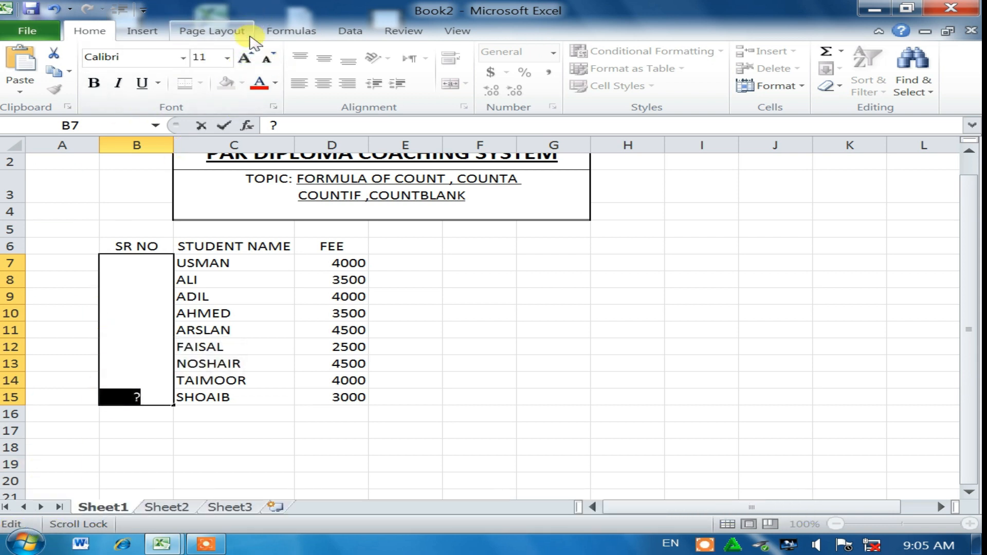
left_click(246, 58)
left_click(245, 58)
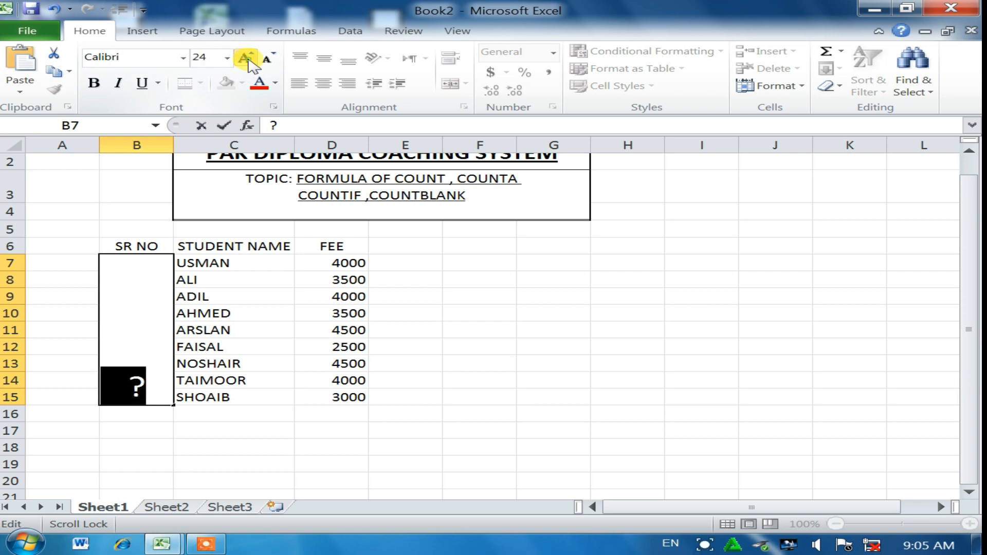
left_click(246, 58)
left_click(245, 58)
left_click(245, 58)
left_click(245, 58)
left_click(245, 58)
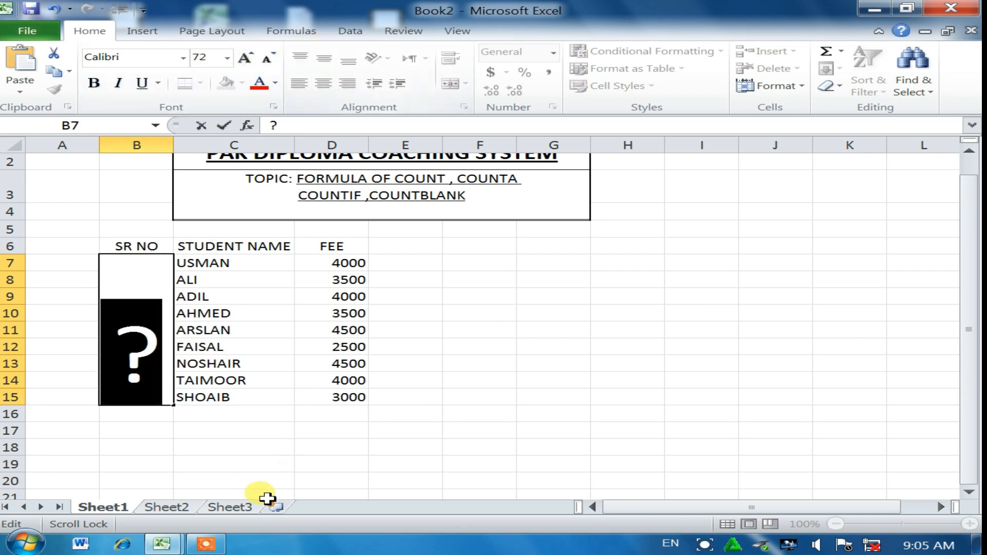
left_click(222, 445)
- Align the question mark vertically to the middle of the merged SR NO cell
left_click(138, 336)
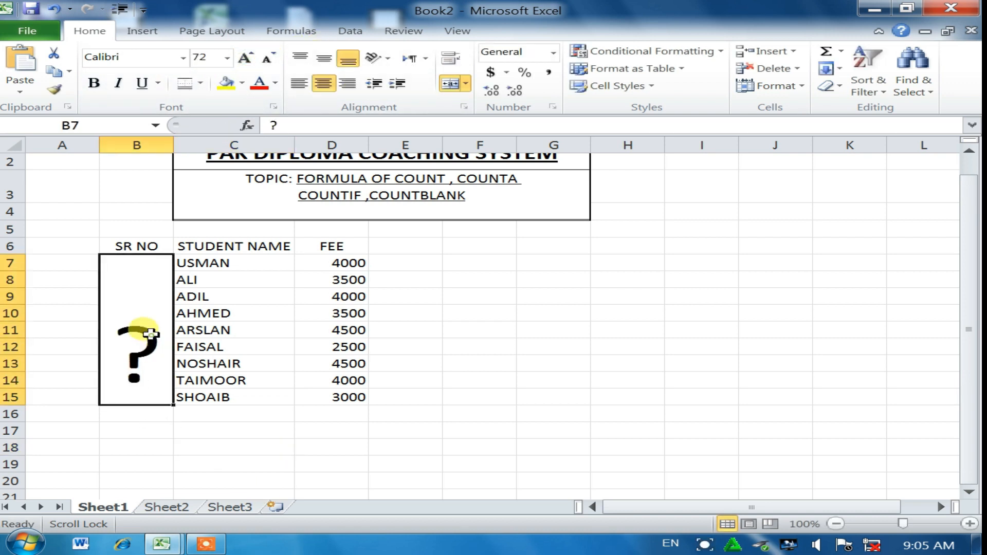
left_click(325, 59)
left_click_drag(259, 446, 274, 463)
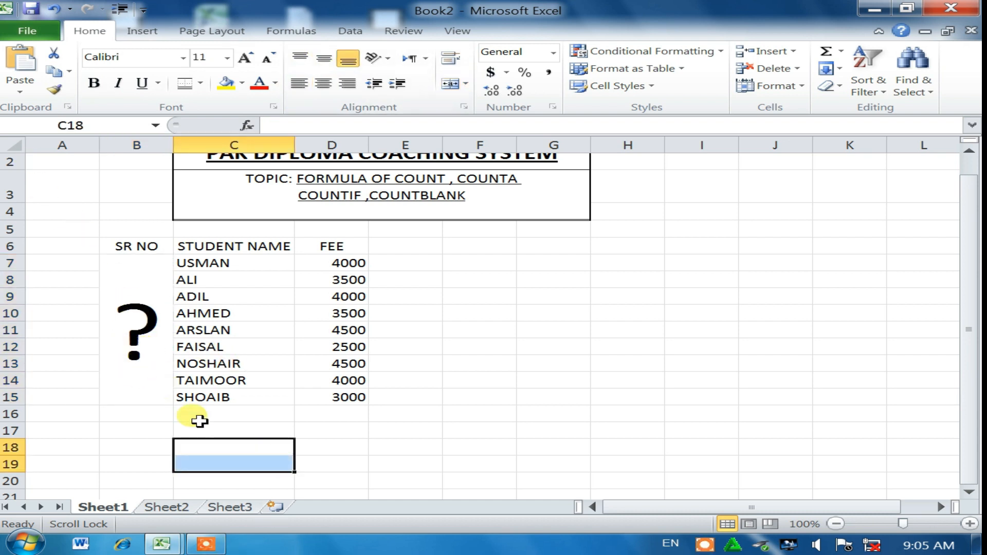
left_click(229, 414)
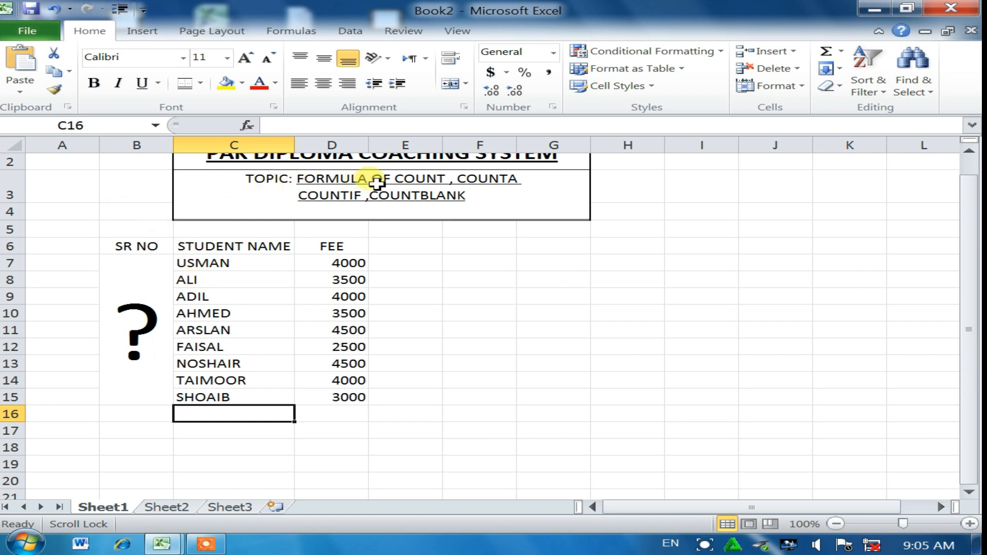
- Enter the label "1 COUNT" in cell A6, beside the SR NO heading
scroll(430, 257, "up", 1)
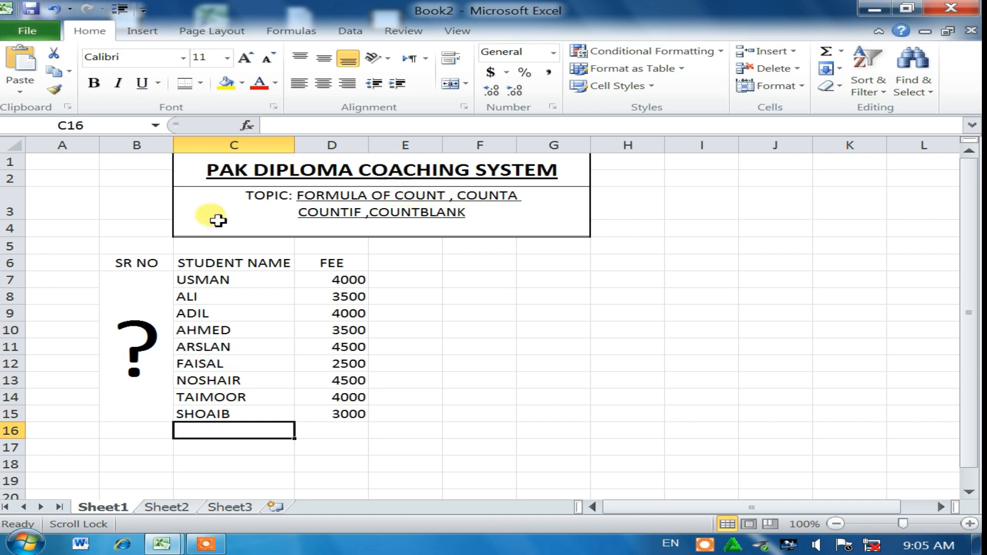
left_click(56, 265)
type("1 COUNT")
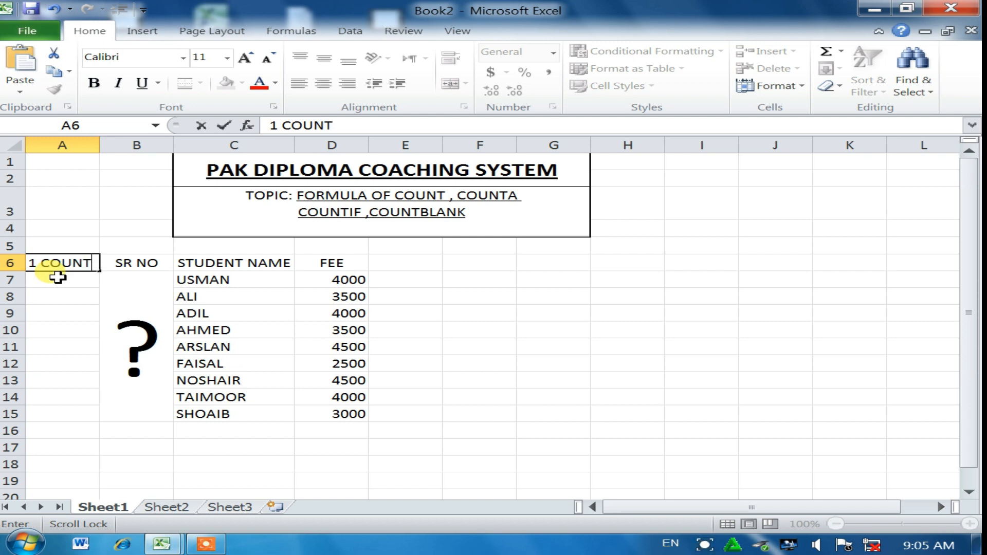
left_click(128, 428)
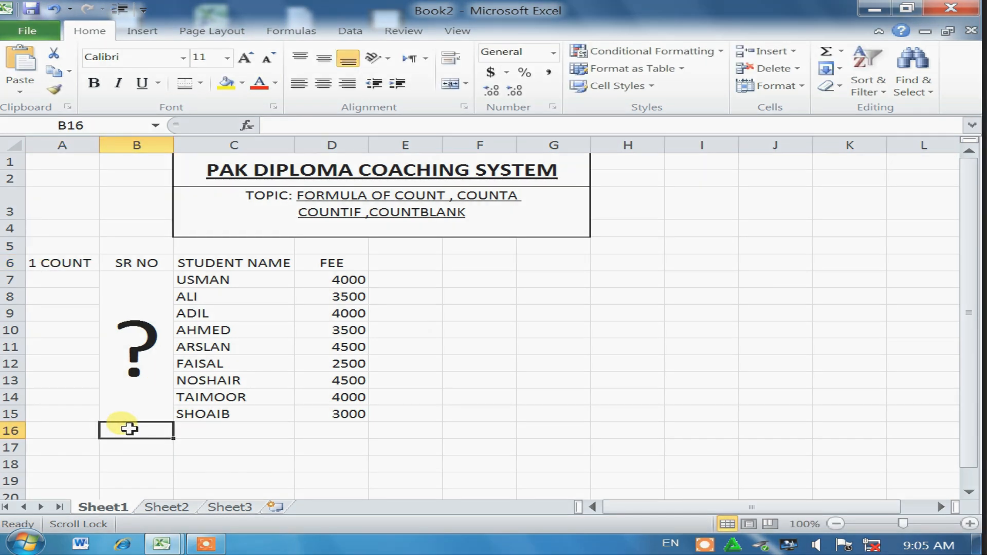
- Enter the row labels STUDENT in B17 and FEE in B18 below the table
left_click(128, 445)
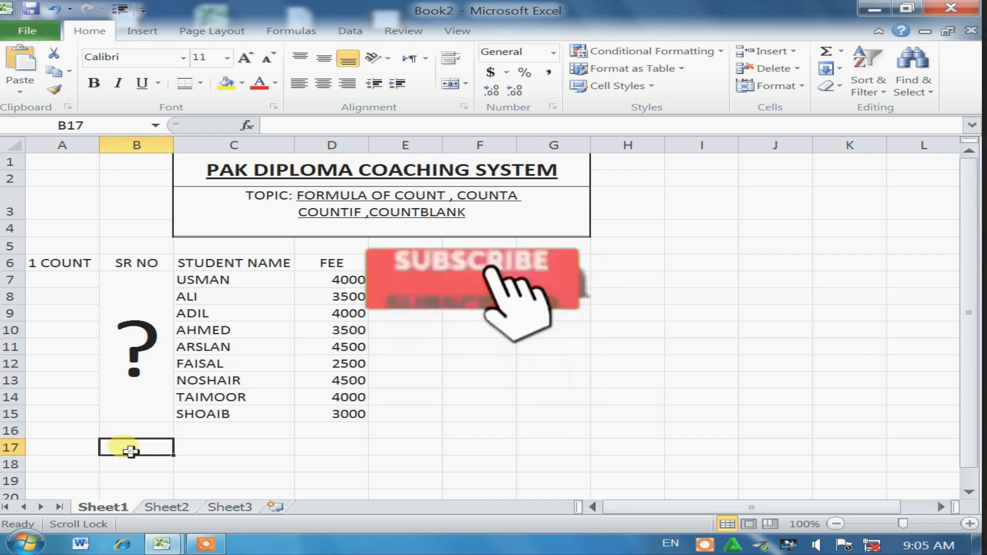
type("STUD")
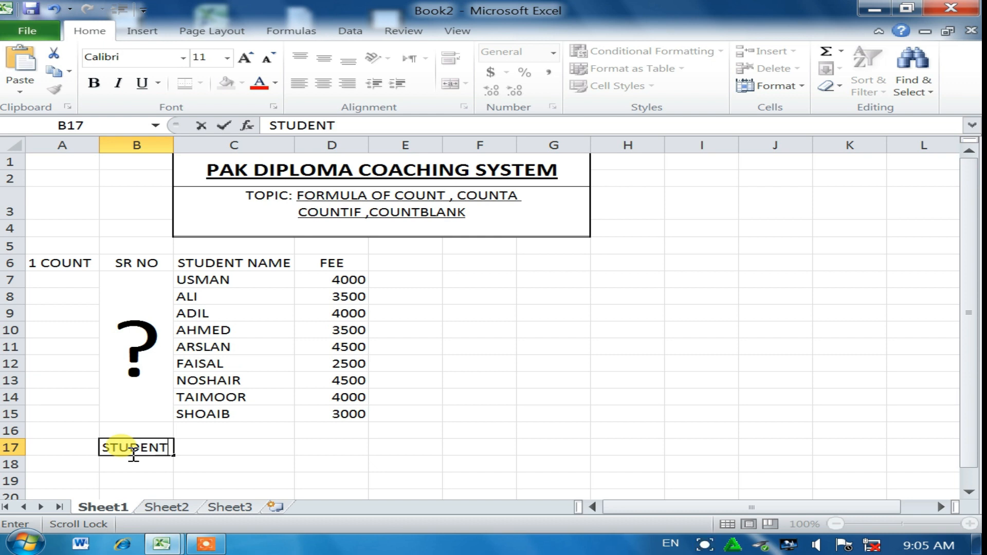
type("ENT")
scroll(133, 452, "down", 1)
key("Return")
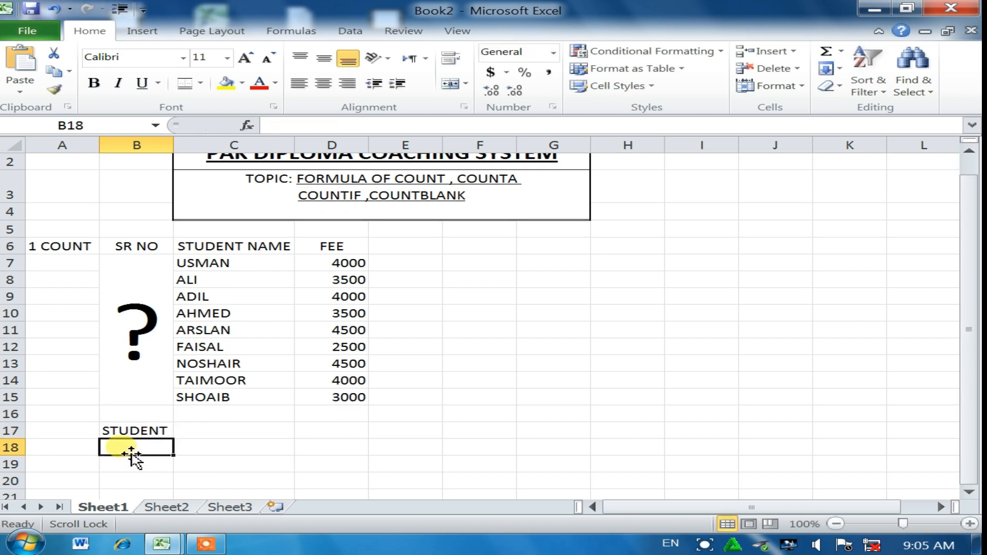
type("FEE")
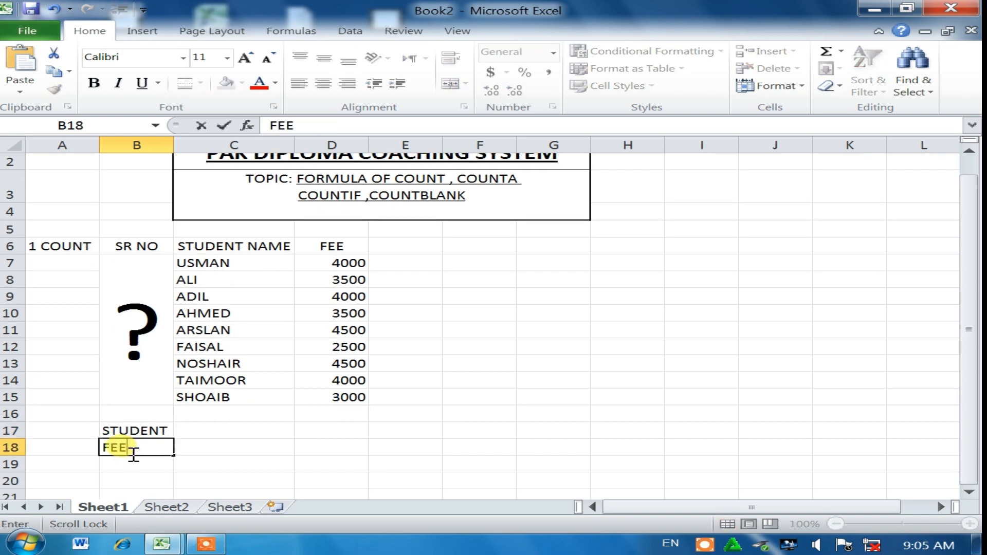
- Add the heading COUNT in C16, directly below the student names
scroll(133, 454, "up", 1)
left_click(234, 431)
type("COUNT")
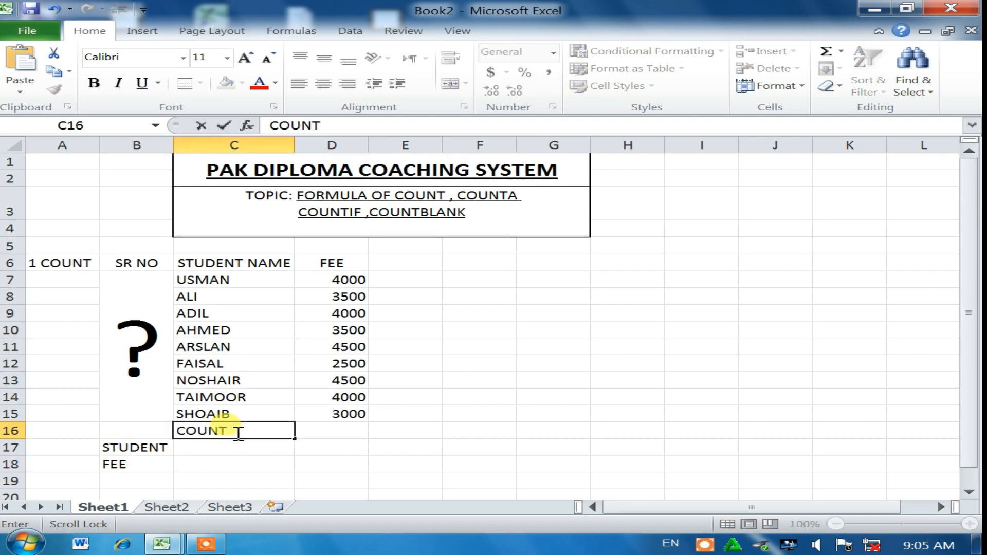
left_click(206, 445)
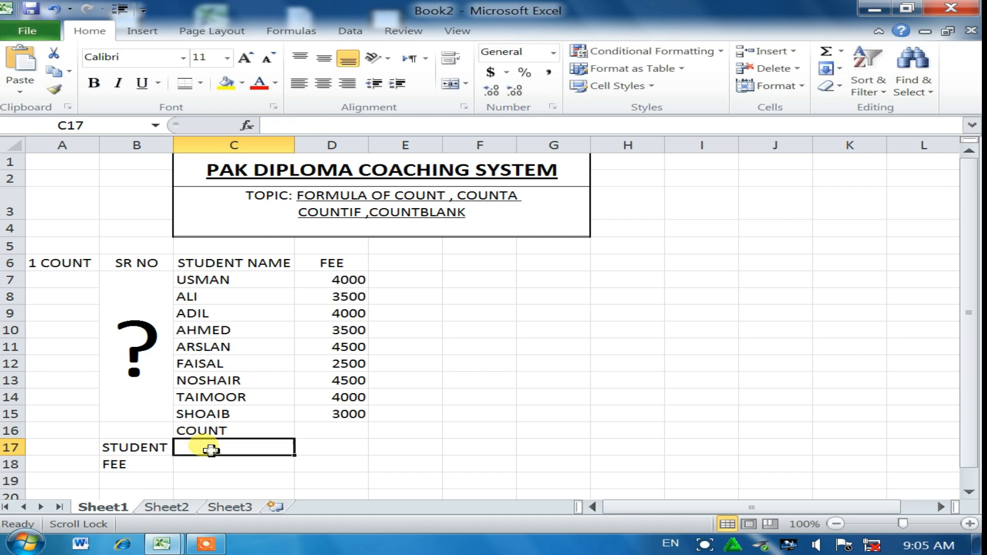
- Enter a COUNT formula over the student names C7:C15 in C17, beside the STUDENT label
type("=")
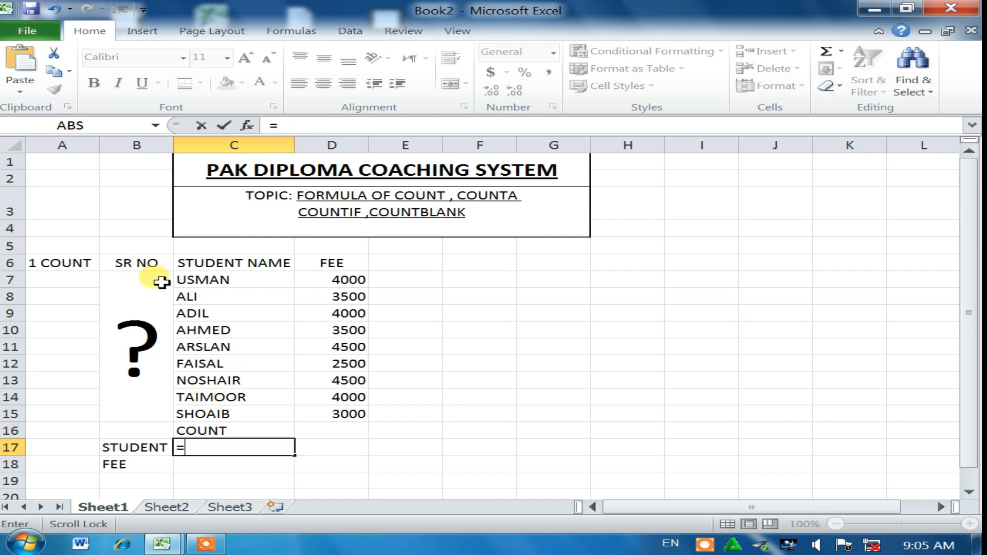
type("COUN")
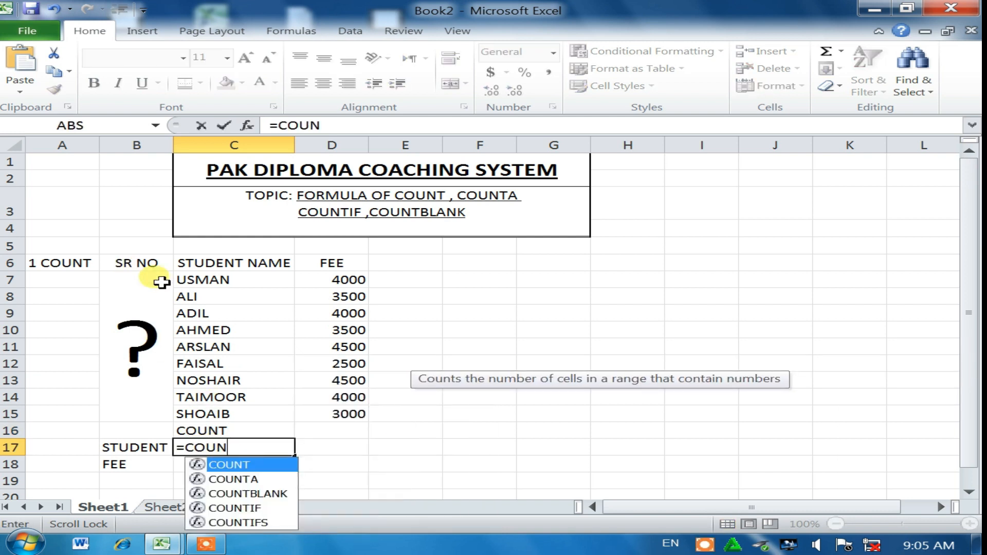
type("T(")
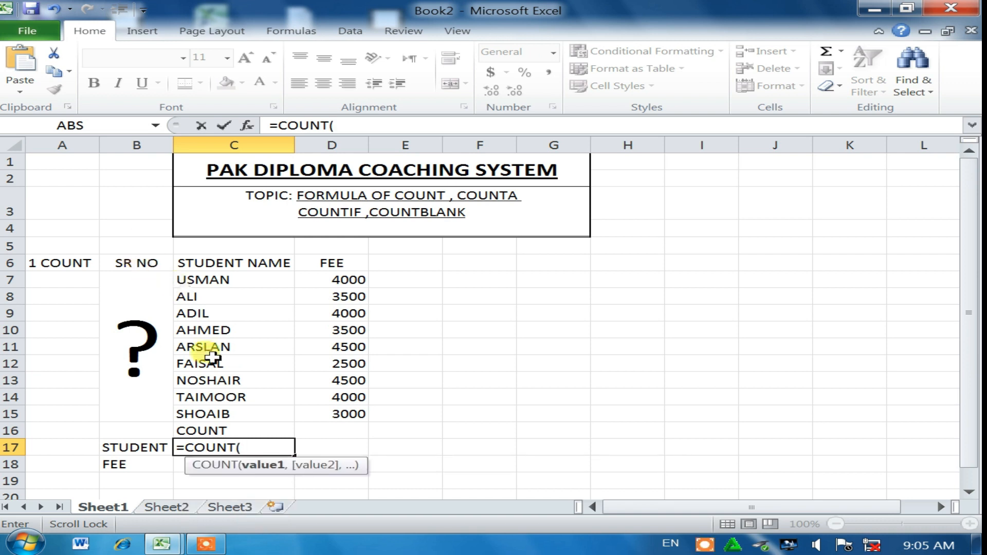
left_click_drag(215, 280, 237, 418)
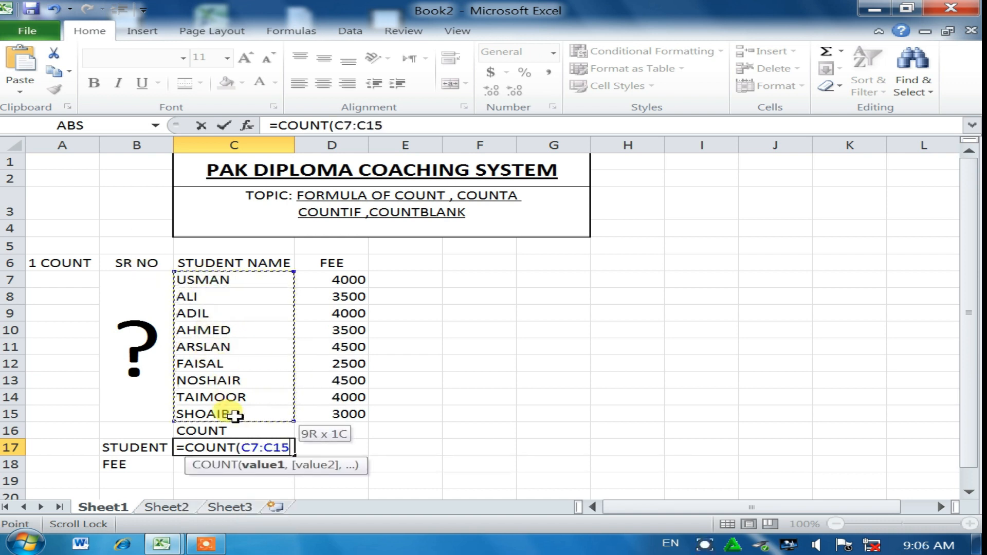
type(")")
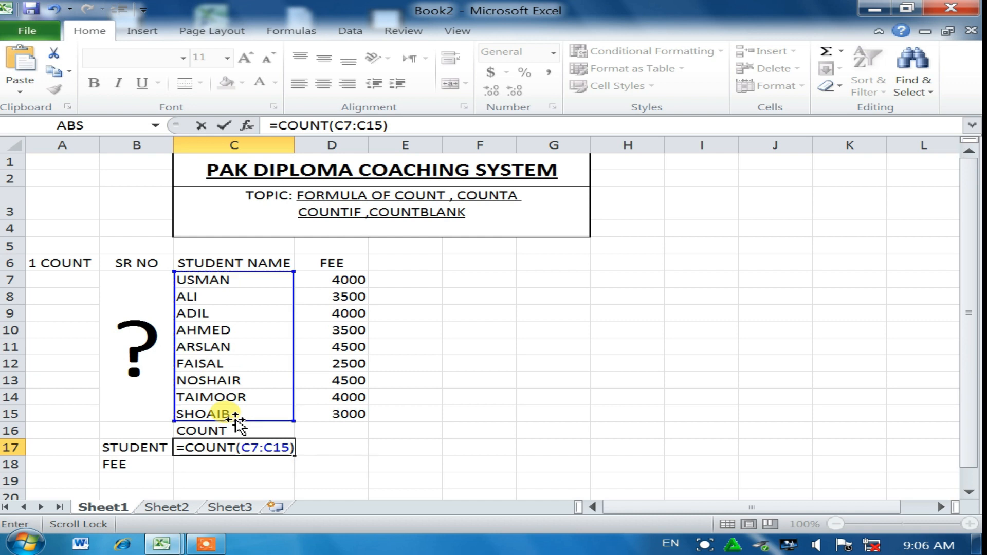
key("Return")
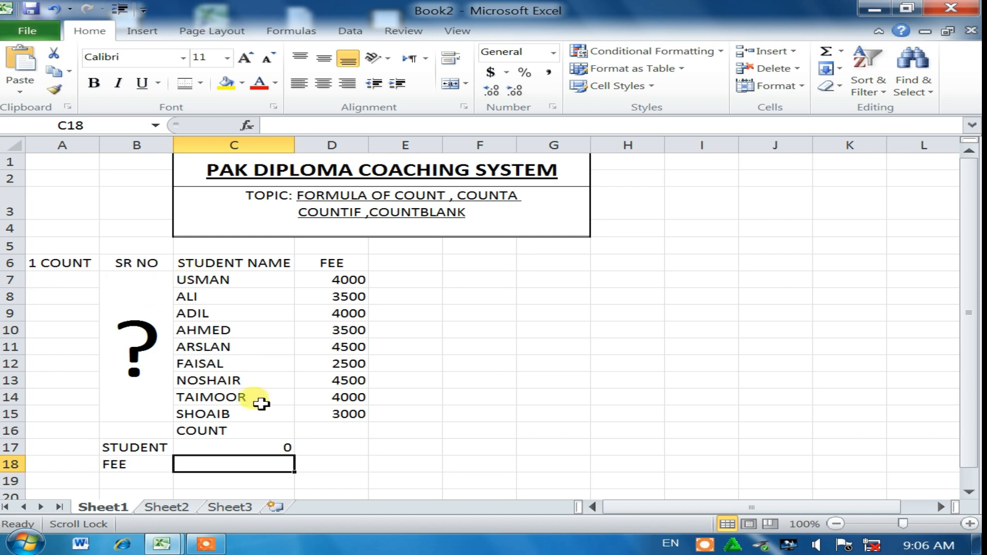
- Enter a COUNT formula over the fee values D7:D15 in C18, beside the FEE label
left_click(233, 467)
type("=COUNT")
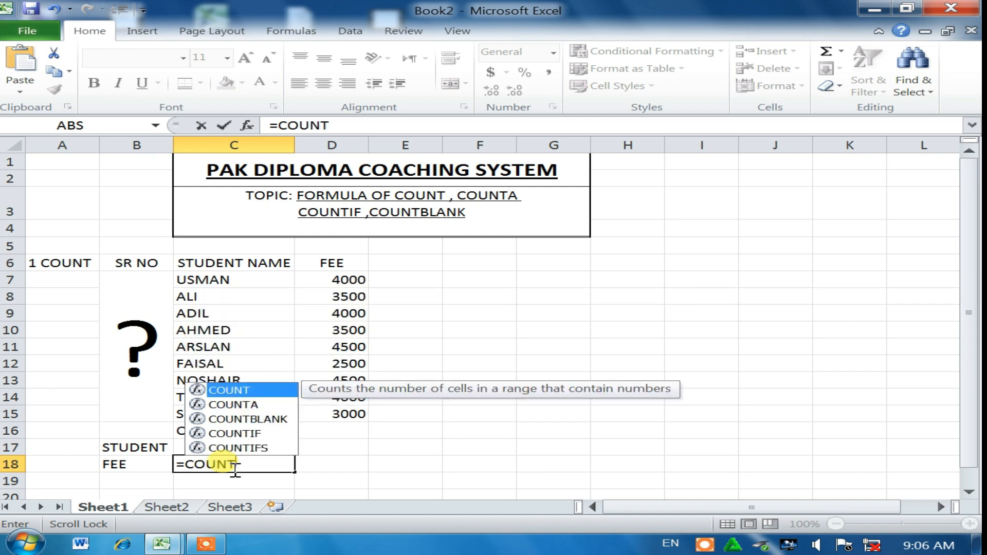
type("(")
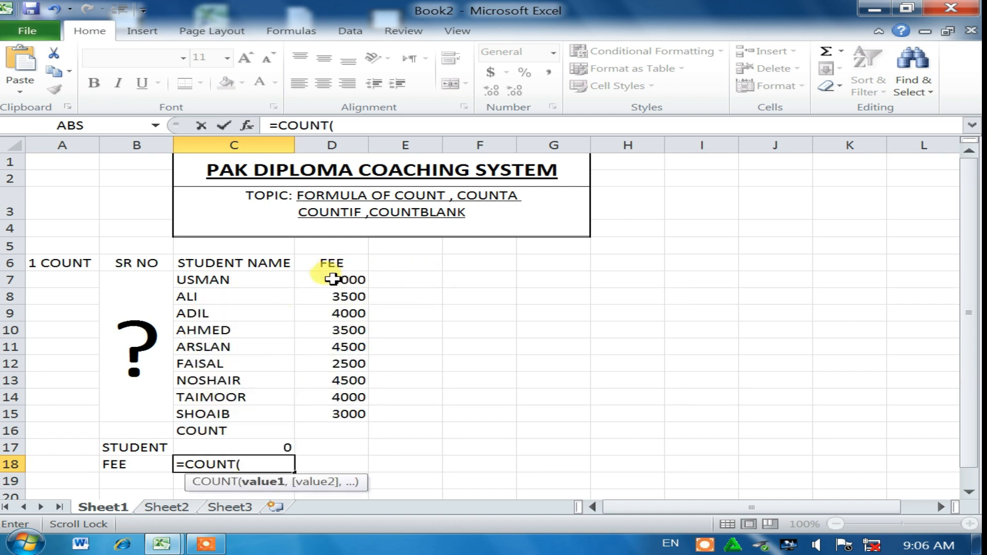
left_click_drag(313, 278, 349, 413)
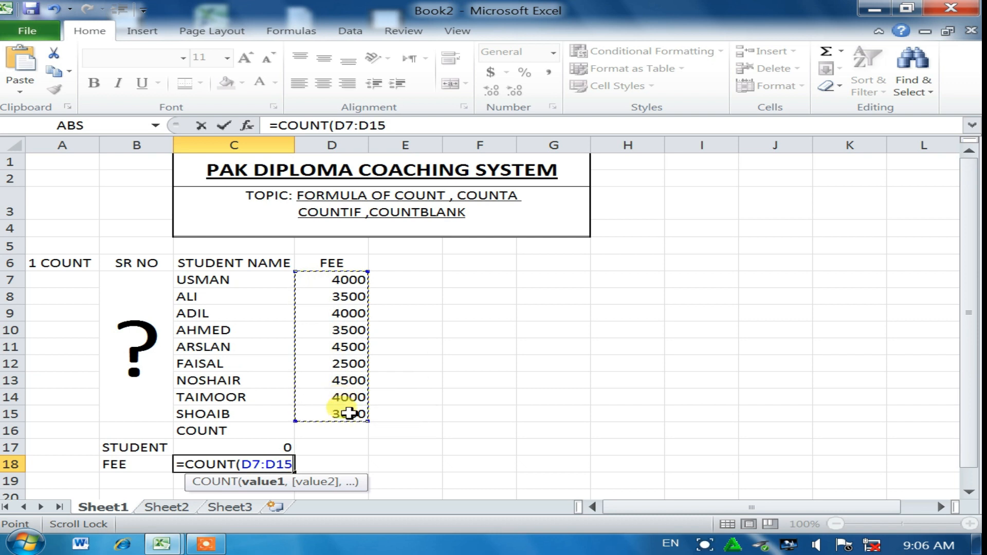
key("Return")
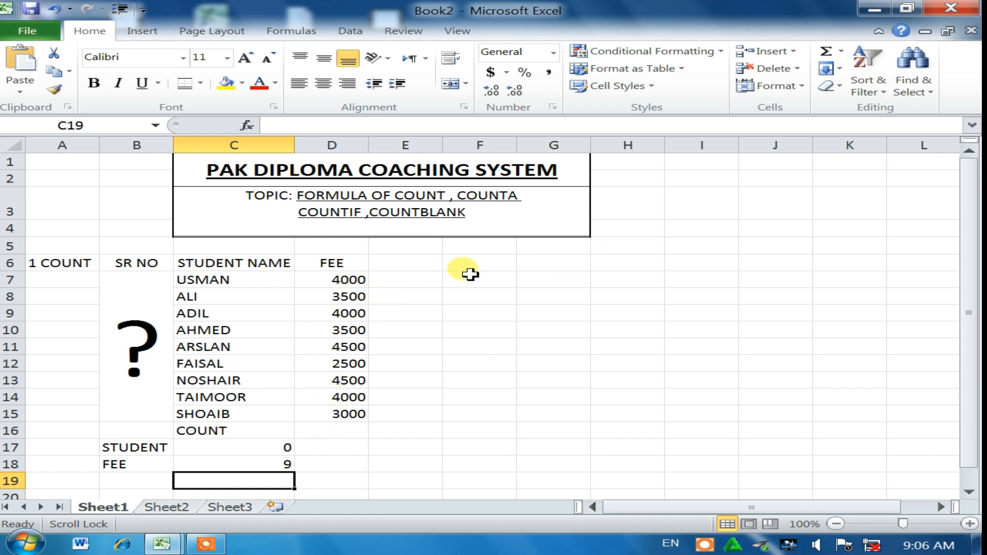
- Merge and center cells F7:K7 to the right of the fee table
left_click_drag(469, 276, 874, 293)
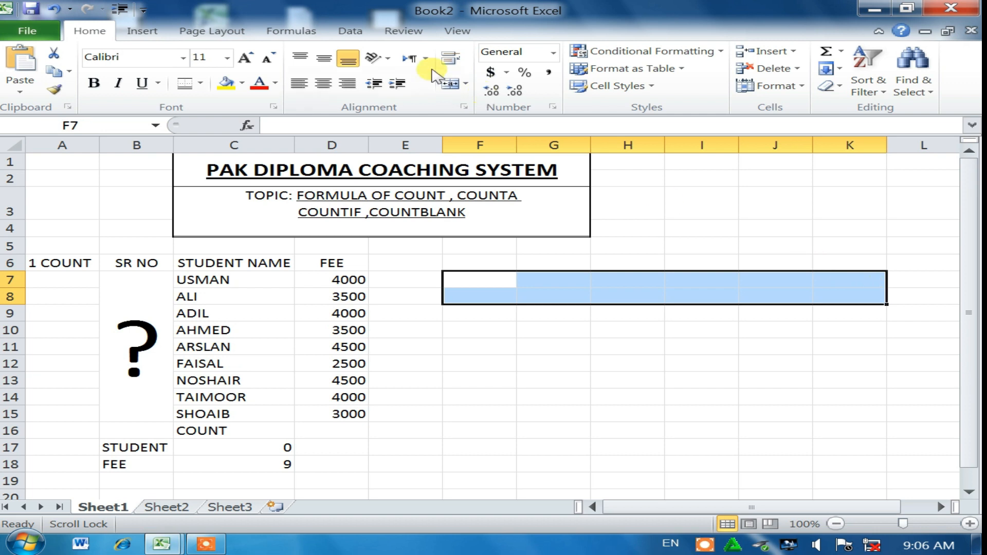
left_click_drag(473, 278, 849, 280)
left_click(450, 83)
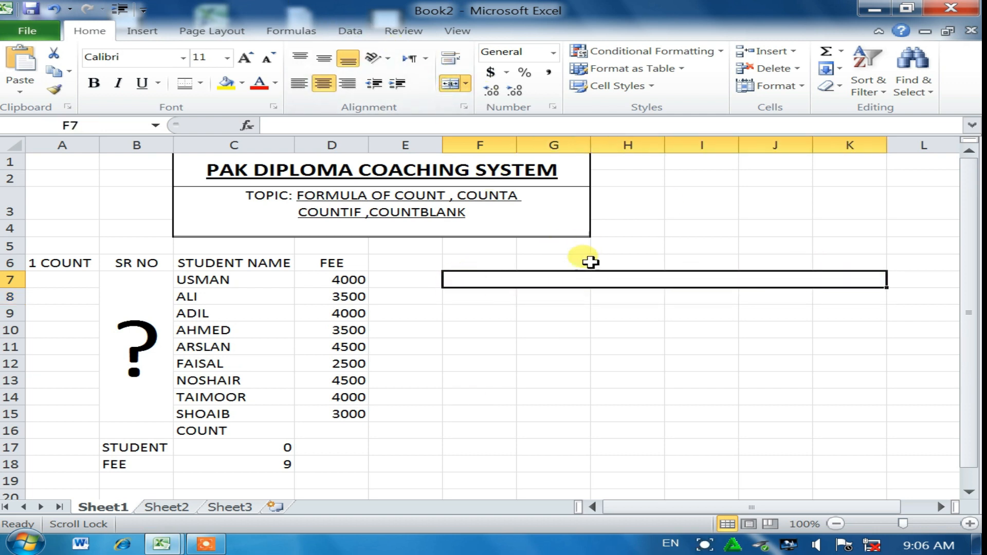
- Write the note "COUNT APPLY ON NUMBER ONLY" in the merged cell F7:K7
double_click(589, 278)
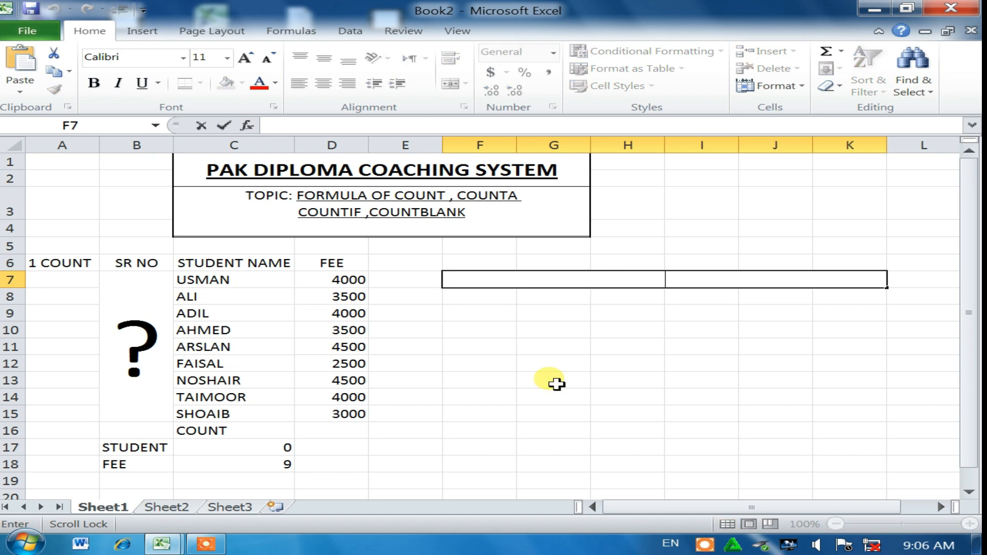
type("COUNT AP")
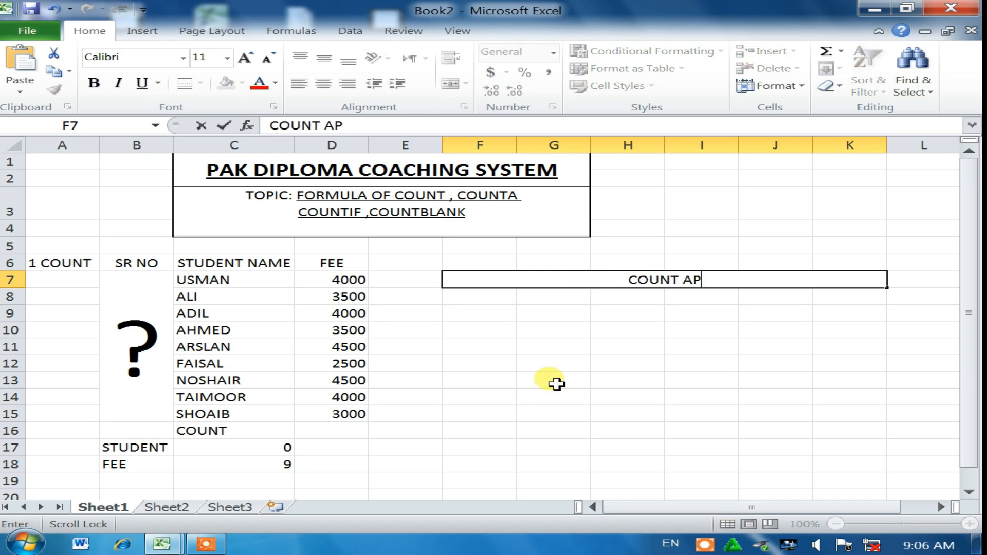
type("PLY ON NUMV")
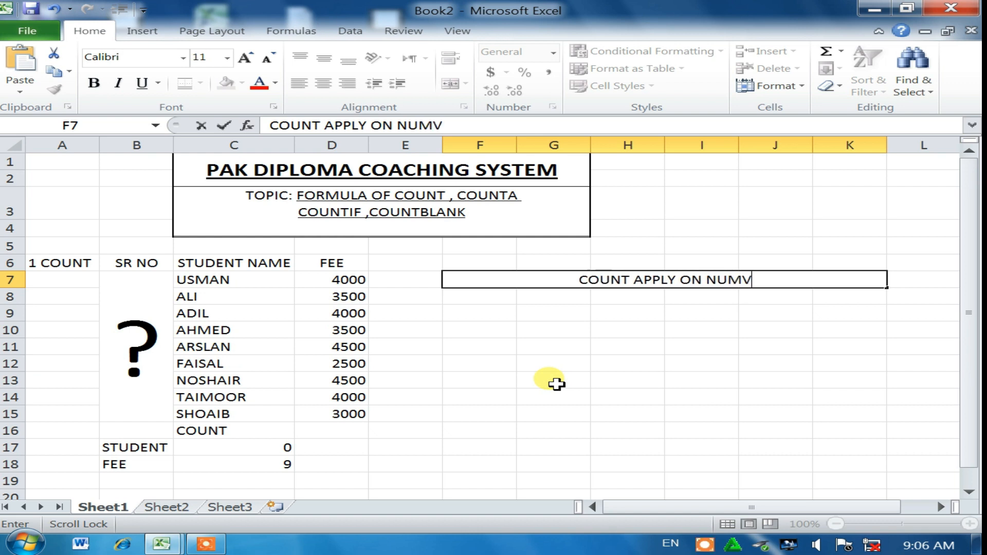
key("BackSpace")
type("BER")
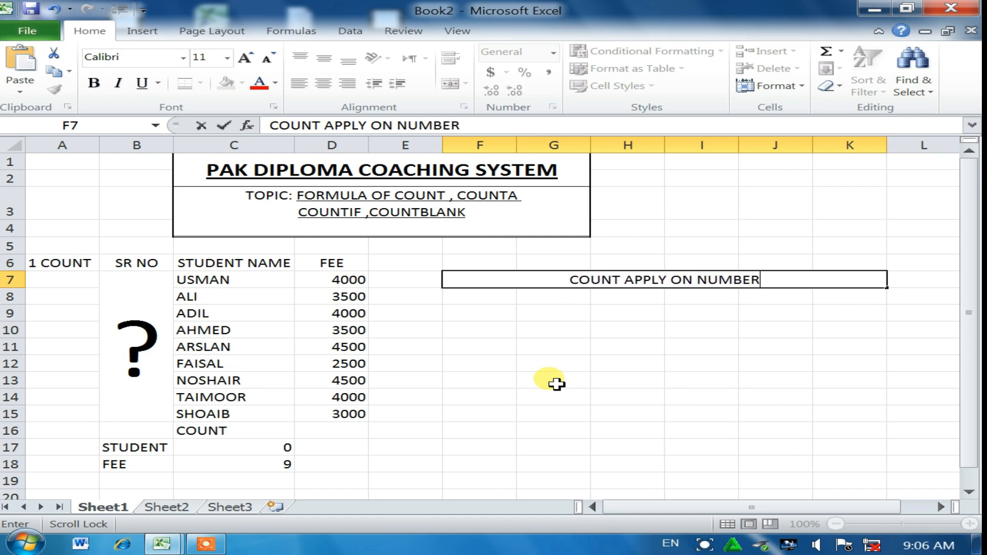
type(" ONLY")
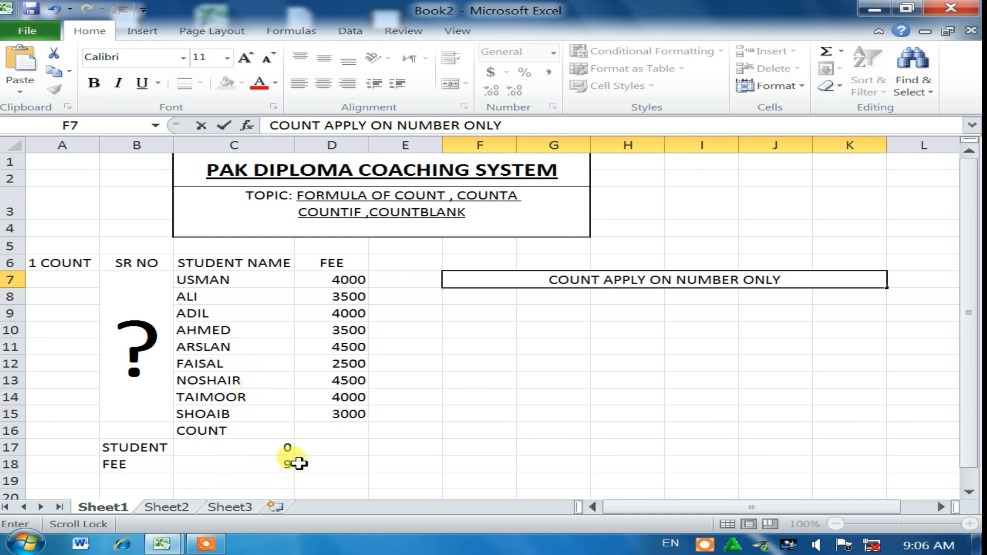
- Center the COUNT heading in C16 horizontally and vertically, and add a COUNTA heading in D16 with the same alignment
left_click(279, 431)
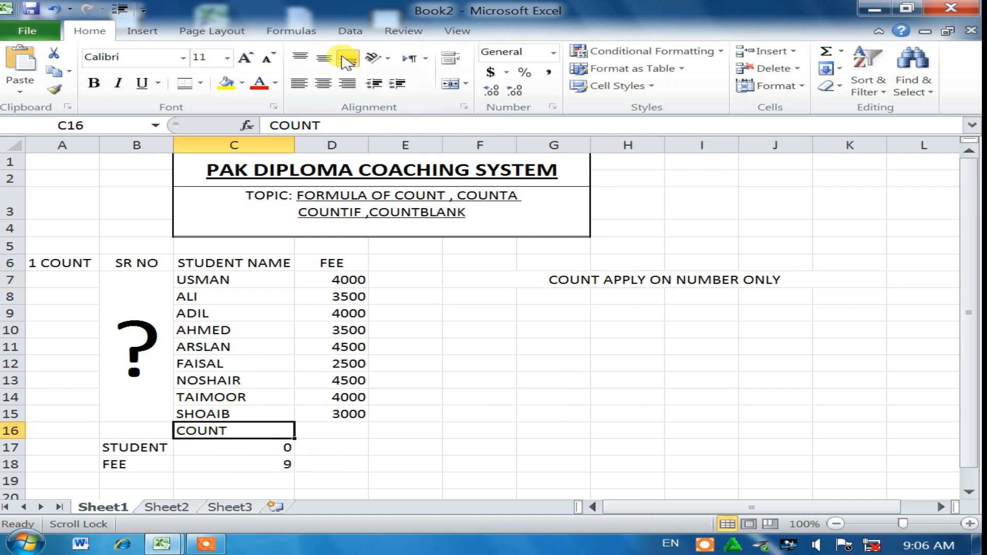
left_click(323, 85)
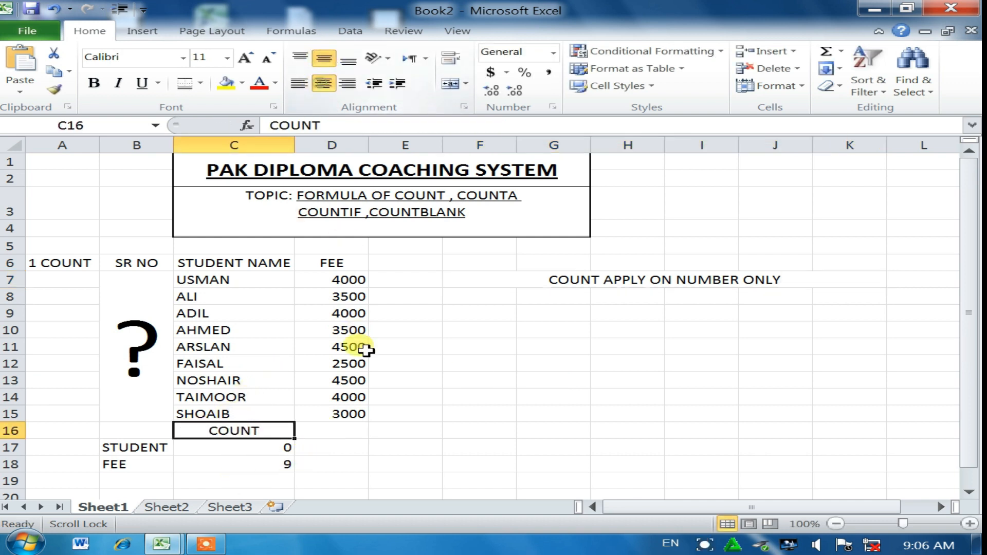
left_click(339, 429)
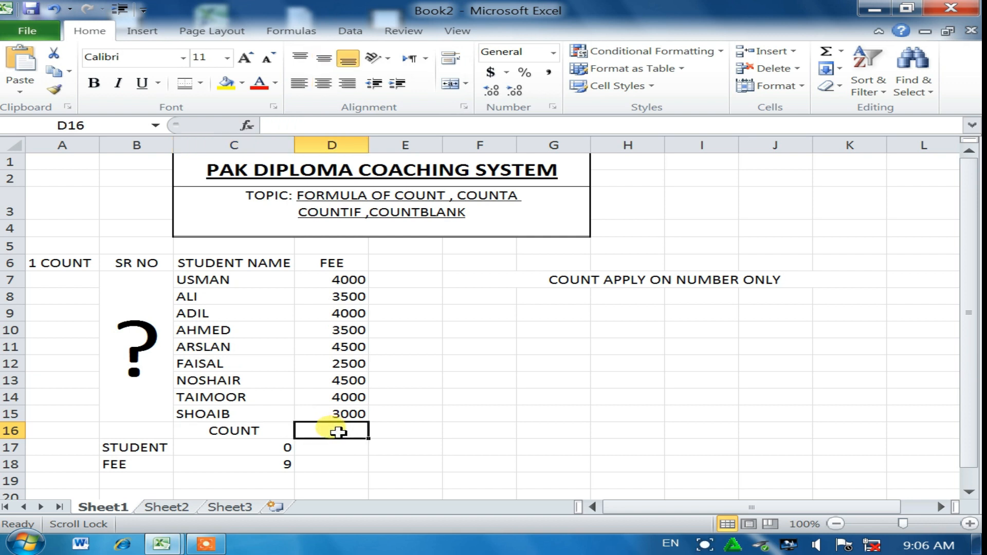
double_click(338, 432)
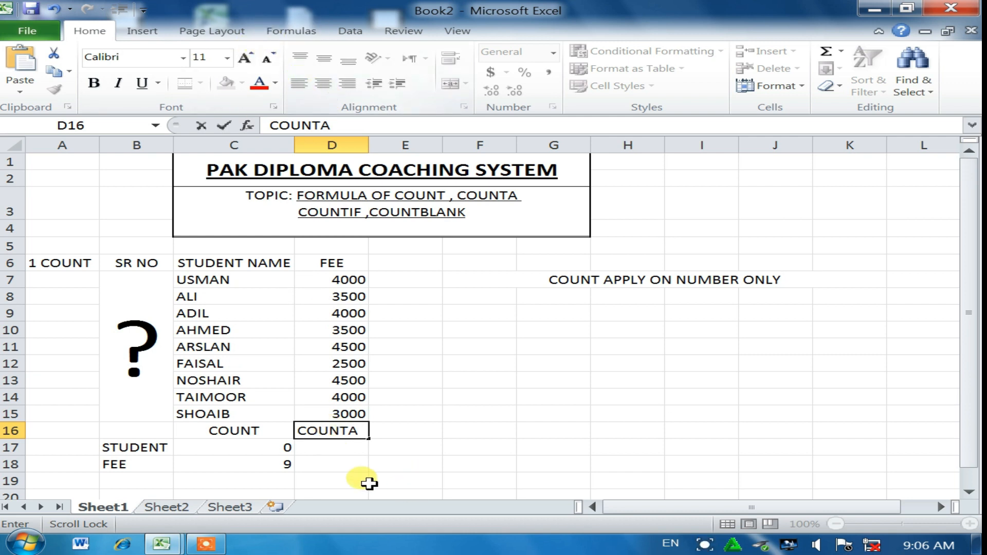
left_click(332, 462)
left_click(332, 431)
left_click(323, 83)
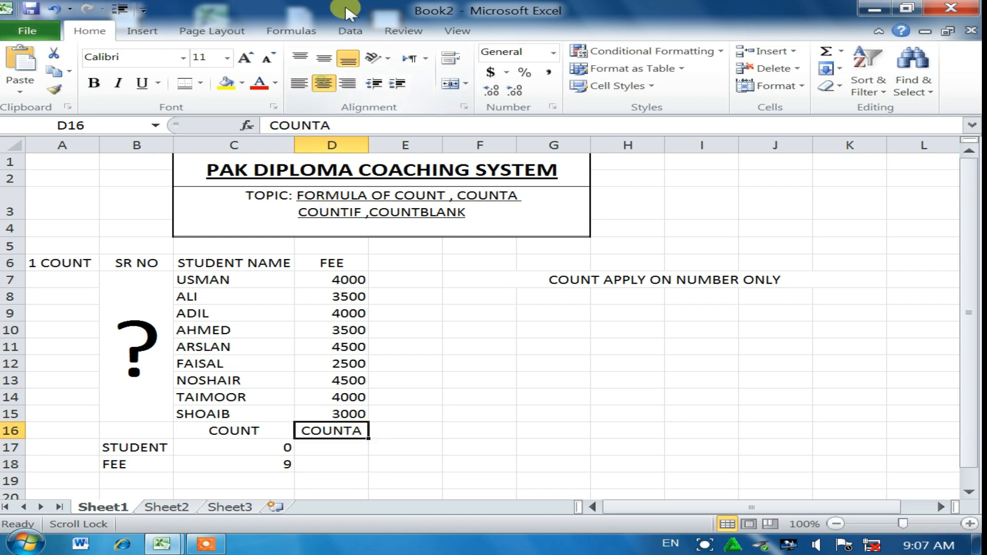
left_click(329, 60)
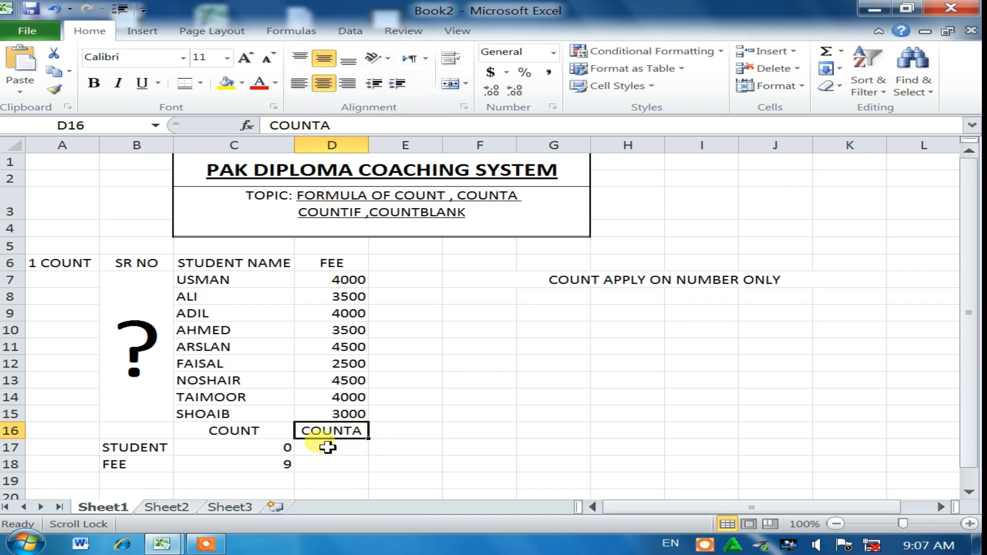
- Enter a COUNTA formula over the student names C7:C15 in D17, under the COUNTA heading
left_click(328, 447)
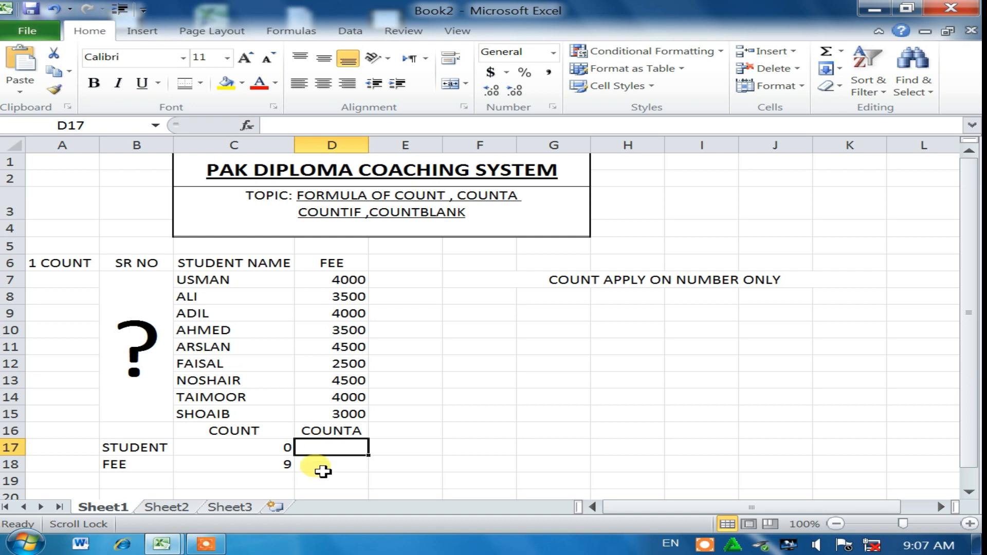
type("=CO")
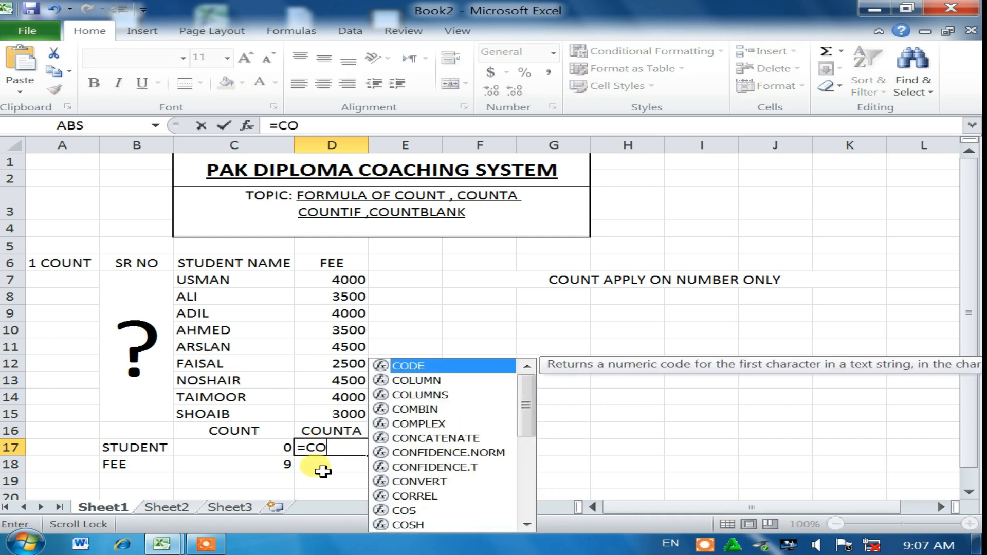
type("UNTA")
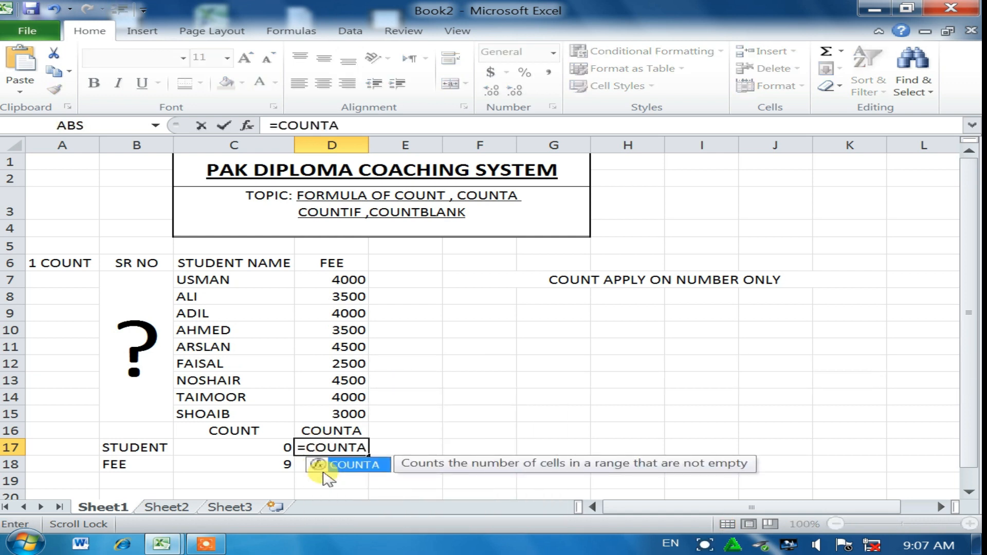
double_click(349, 464)
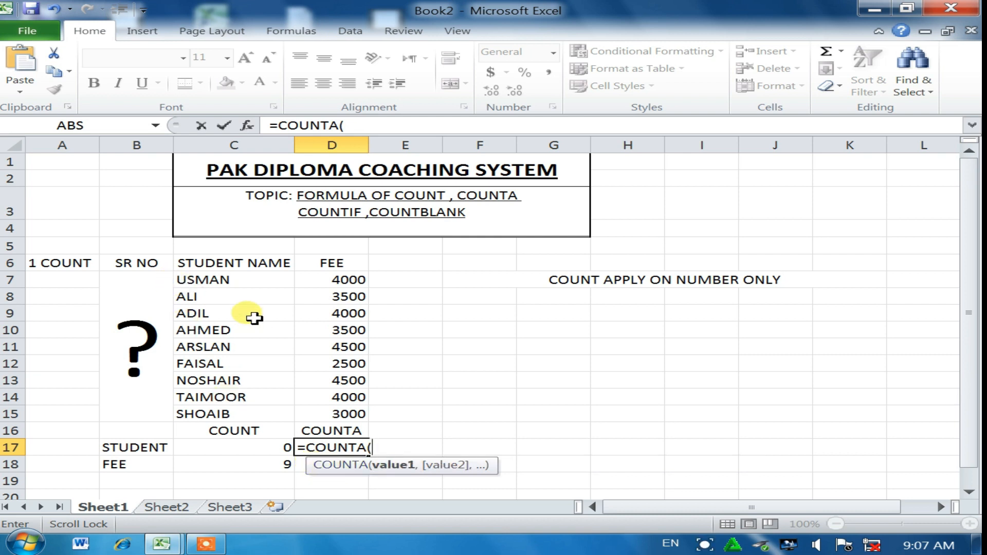
left_click(233, 285)
left_click_drag(233, 285, 227, 403)
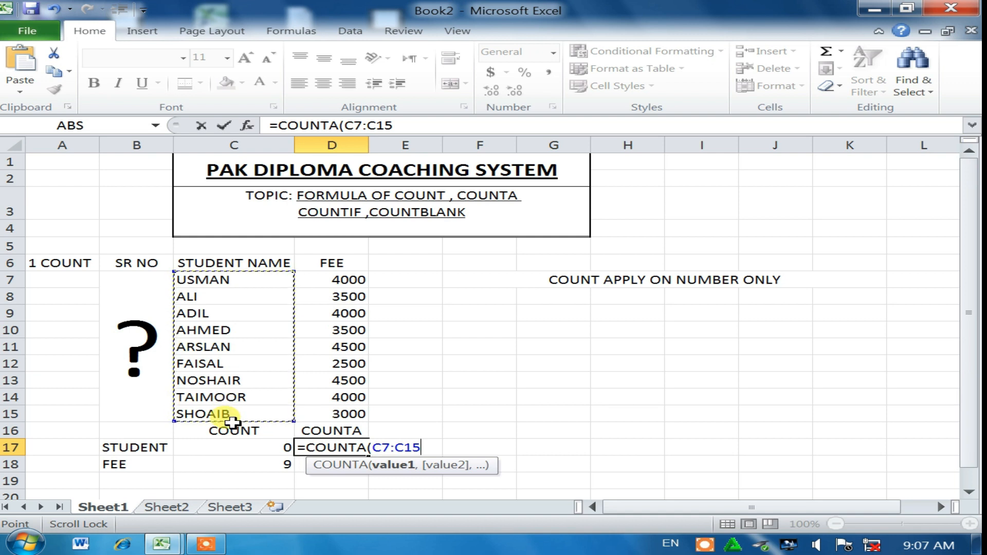
type(")")
key("Return")
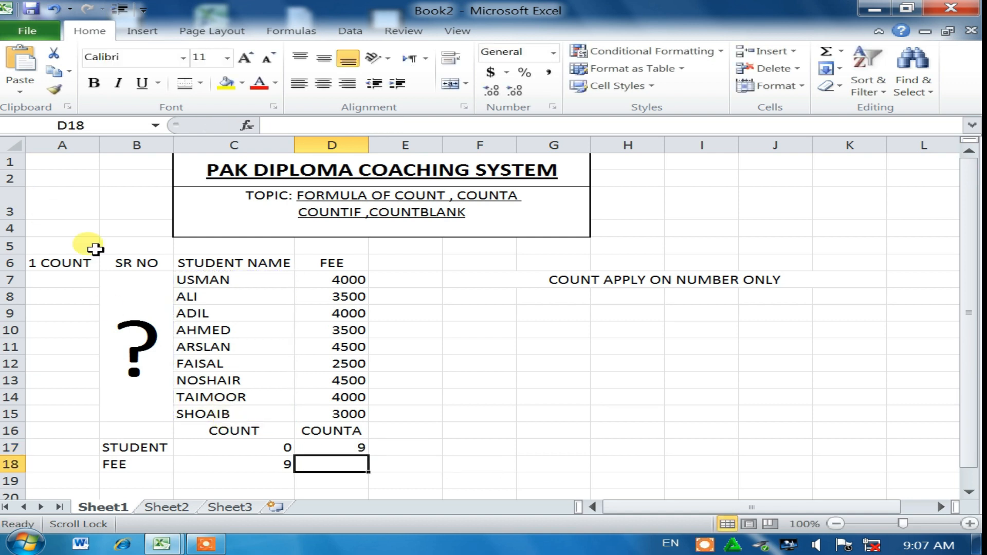
- Change the label in A6 to "1 COUNTA"
double_click(88, 264)
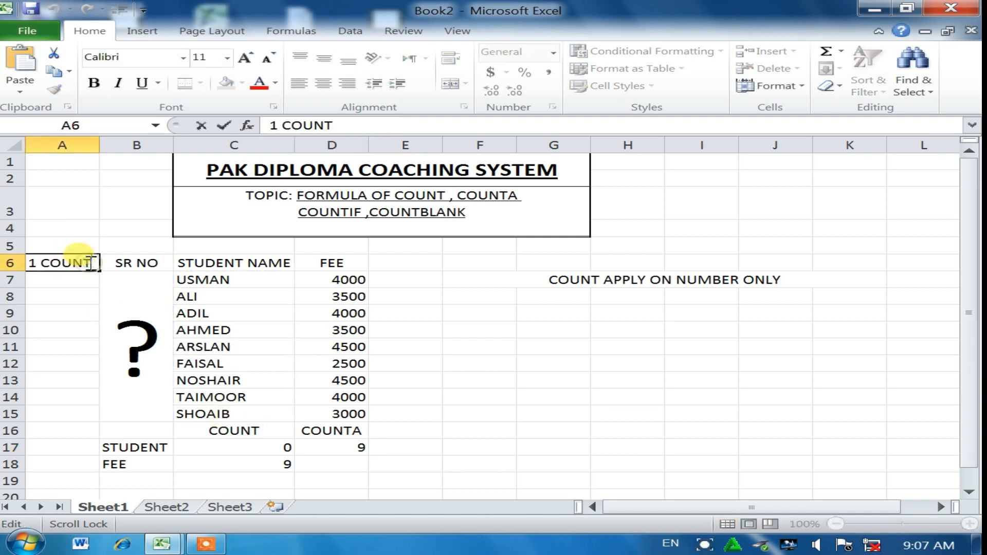
type("A")
left_click(335, 432)
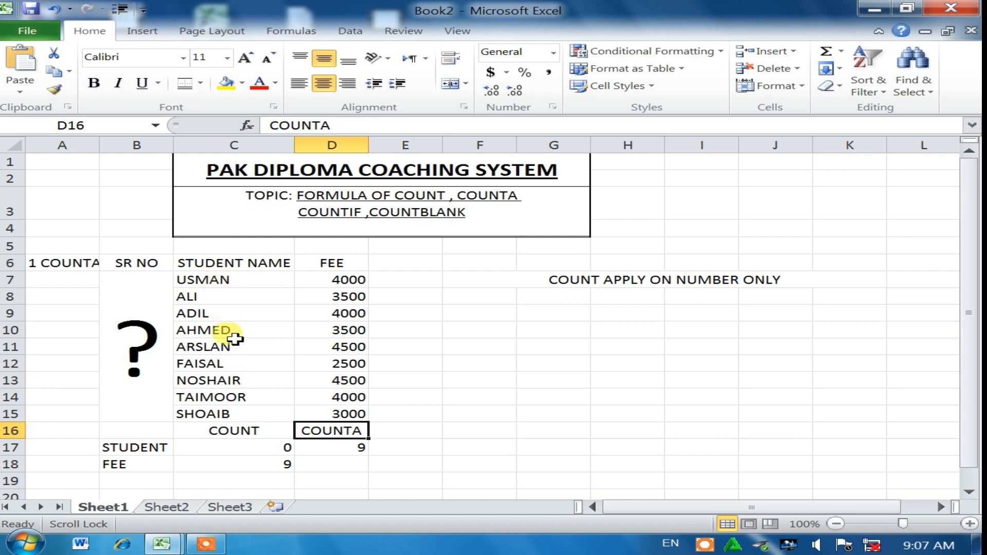
- Enter a COUNTA formula over the fees D7:D15 in D18, in the FEE row under the COUNTA heading
left_click(349, 464)
type("=")
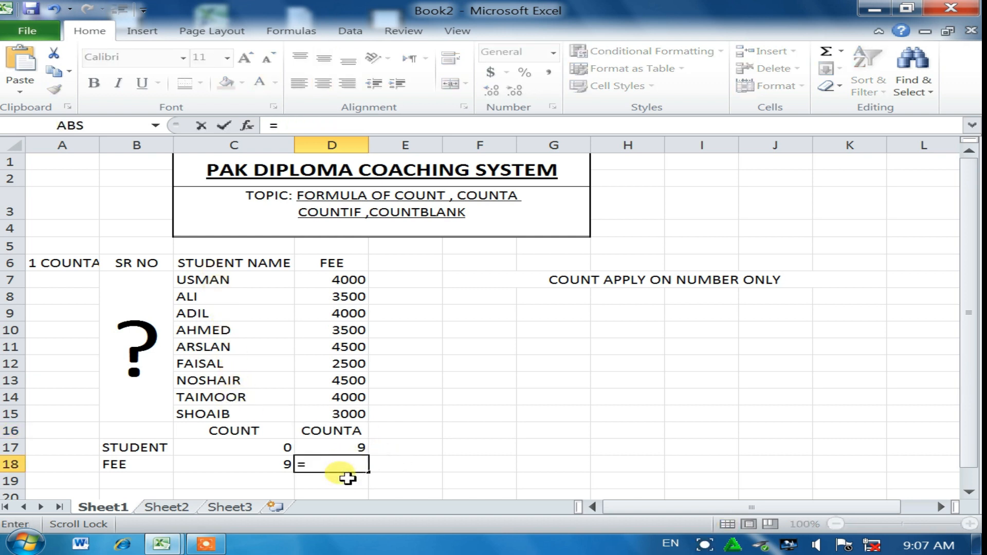
type("COUNTSA")
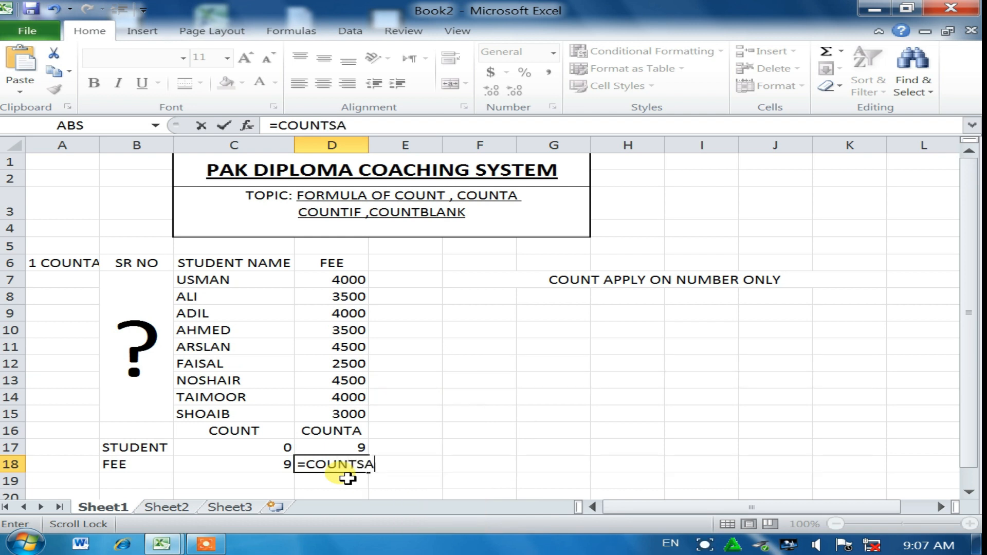
key("BackSpace")
key("BackSpace")
type("A")
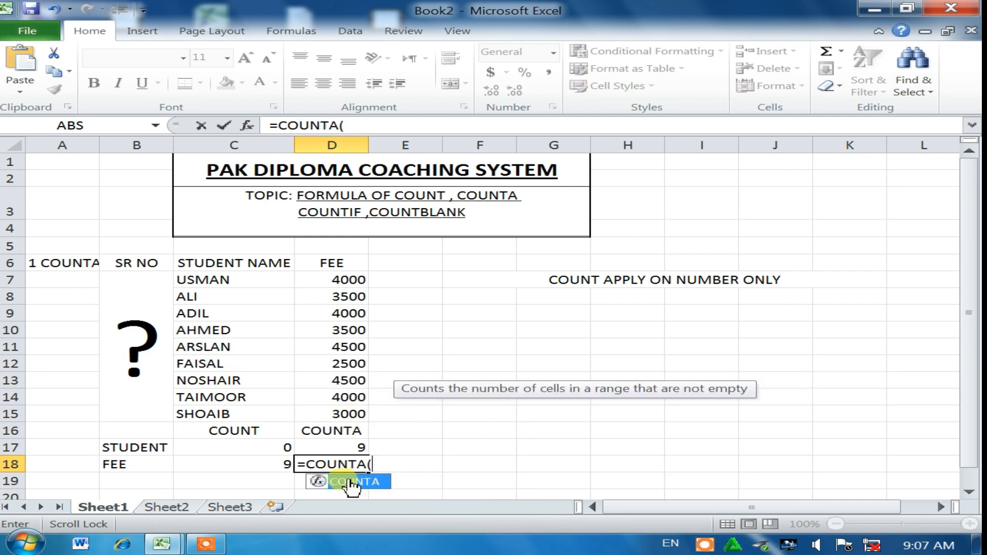
left_click(314, 280)
left_click_drag(314, 280, 320, 406)
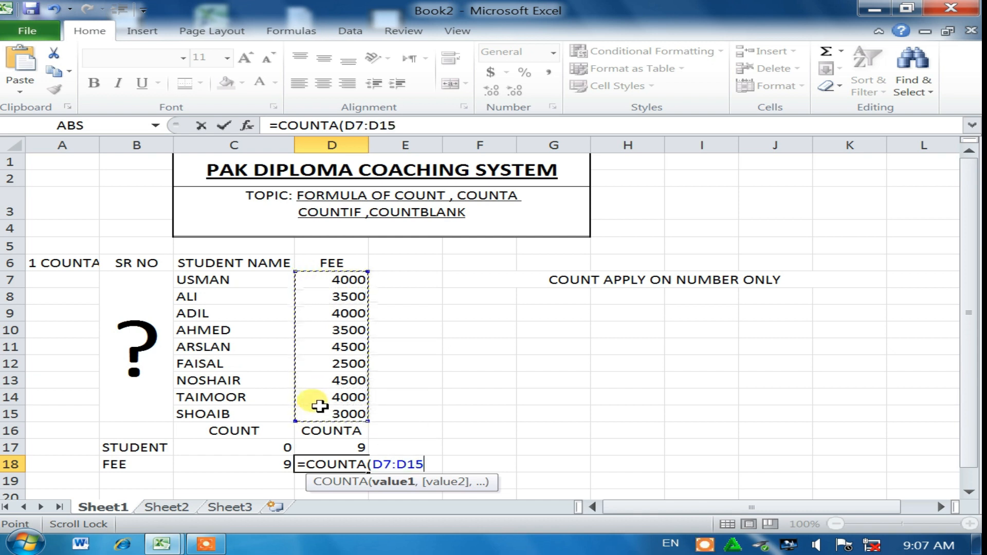
key("Return")
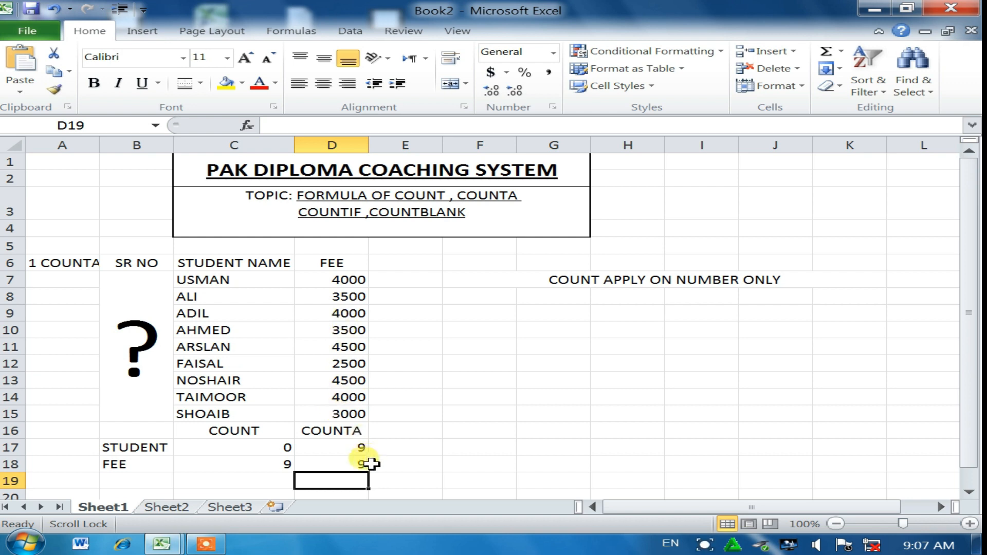
- Merge and center cells G8:J8 directly below the COUNT note
double_click(558, 302)
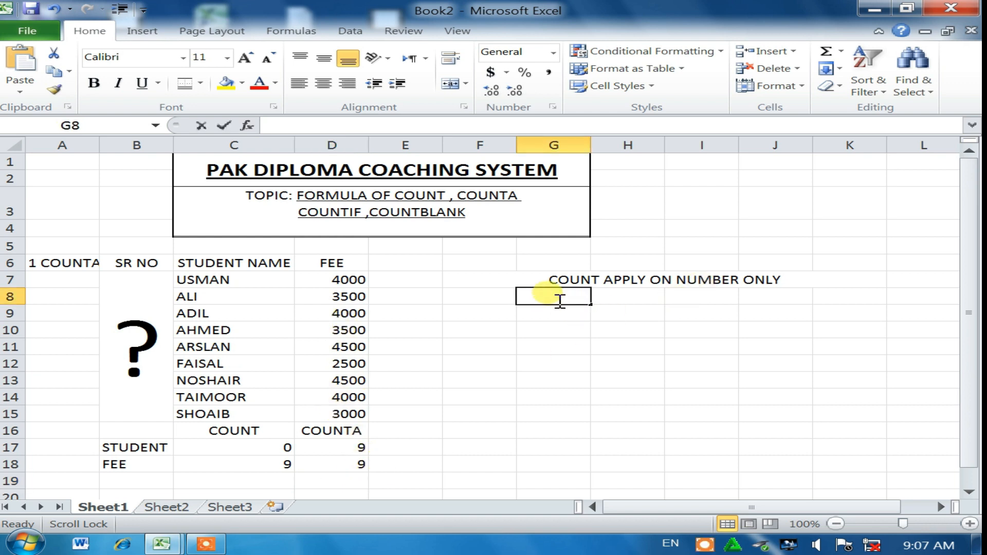
left_click(642, 325)
left_click_drag(560, 297, 802, 297)
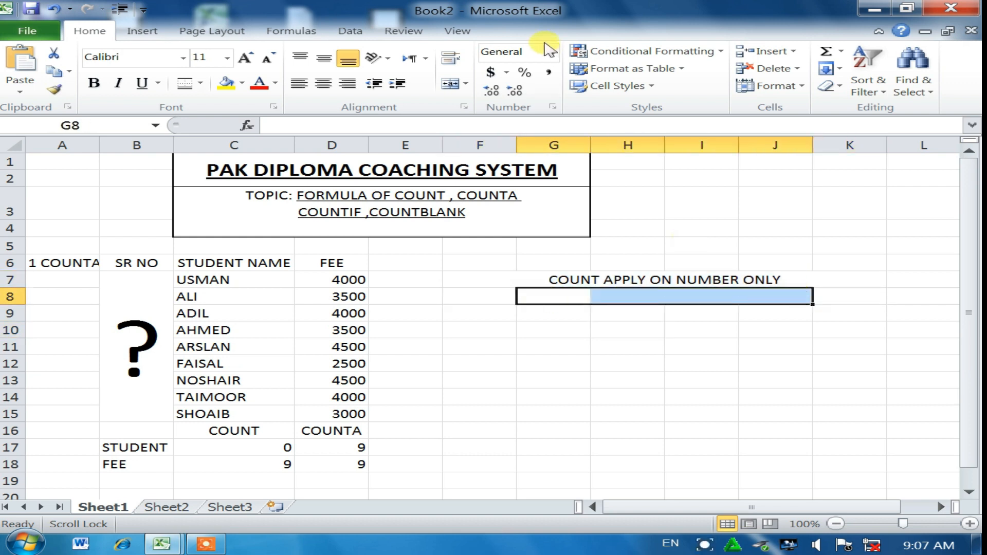
left_click(452, 83)
- Write the note "COUNTA APPLY ON BOTH (NUM AND ALPHABETS" in G8, below the COUNT note
double_click(622, 297)
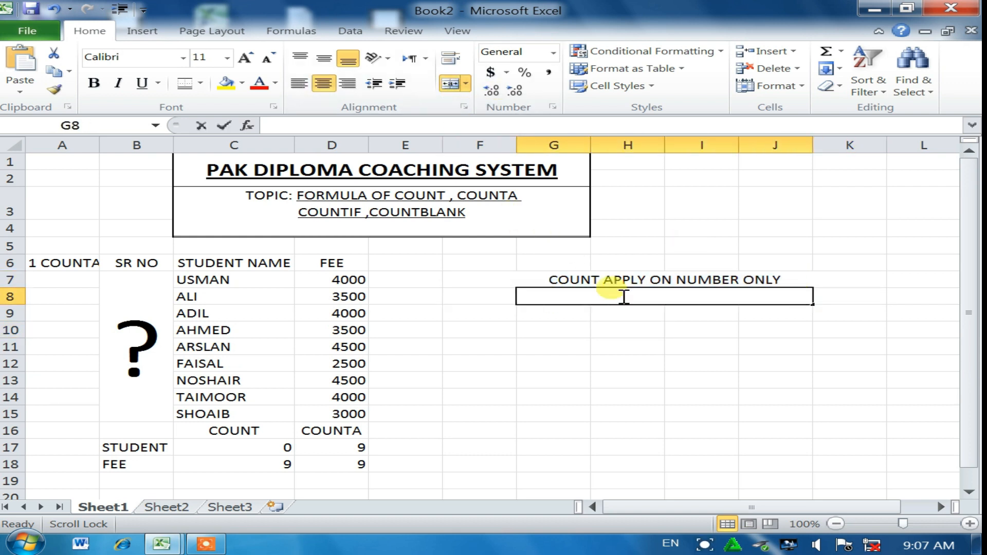
type("COUNTA APPLY")
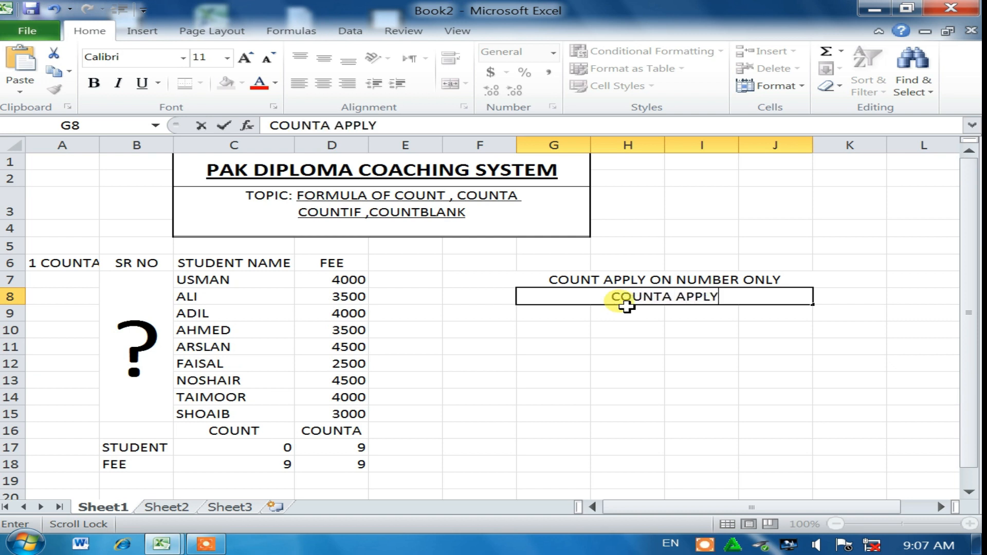
type(" ON BO")
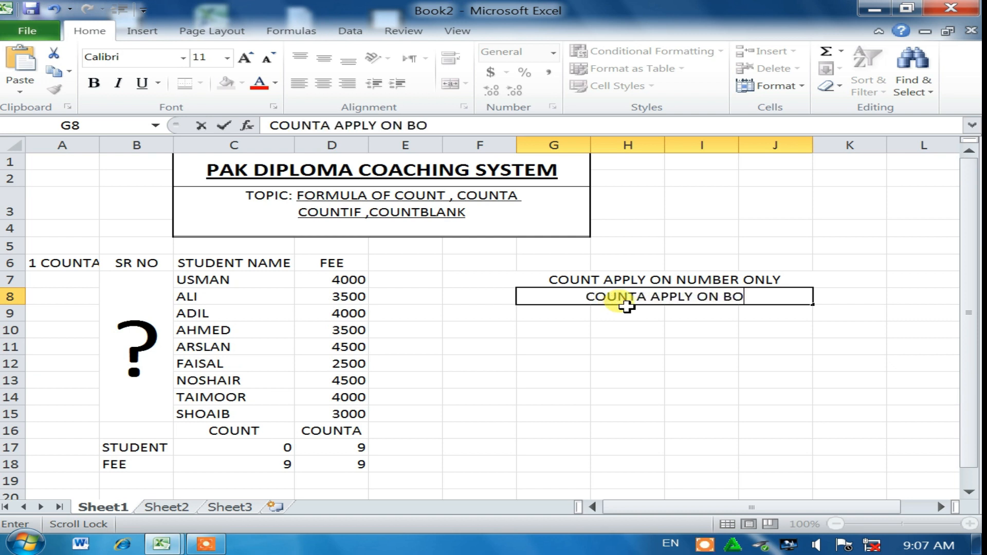
type("TH (")
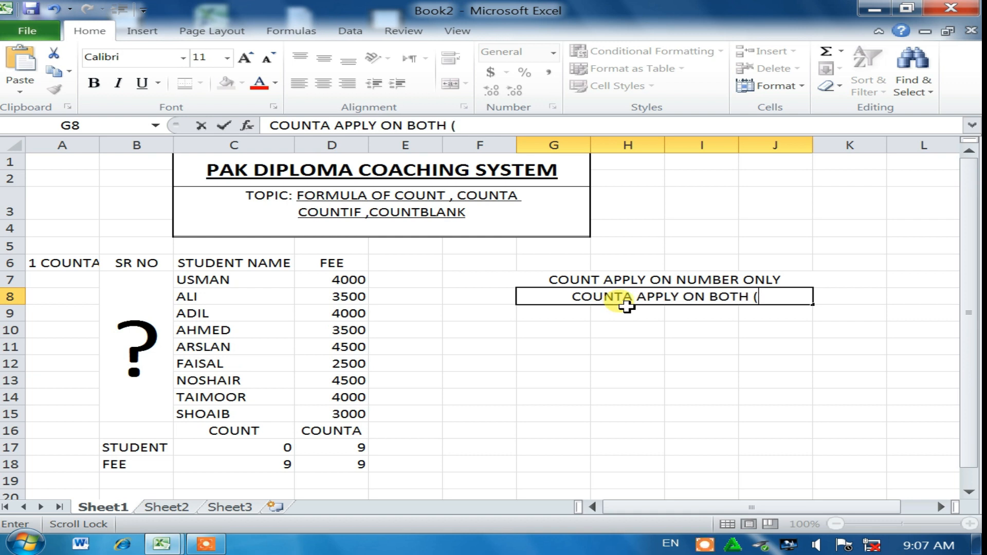
type("NUM A")
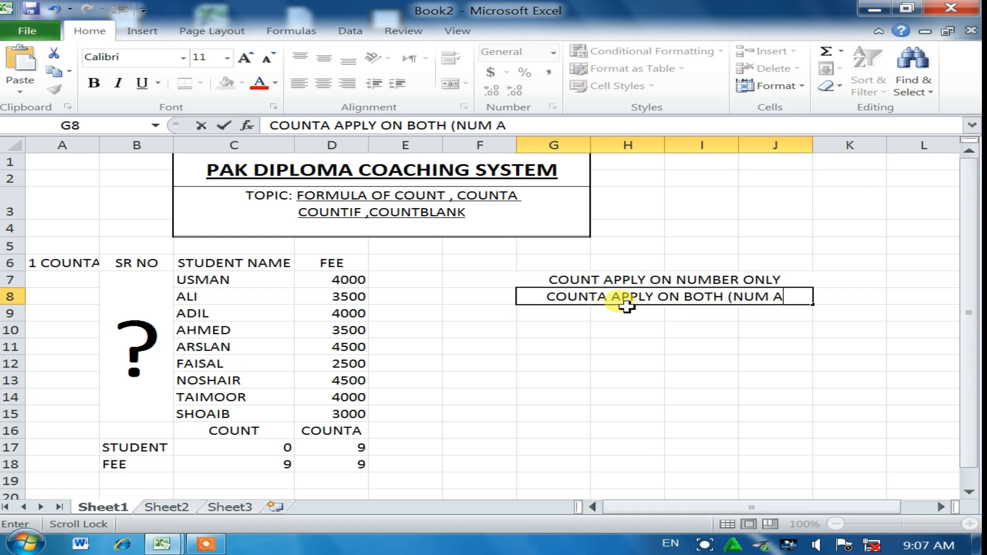
type("ND APL")
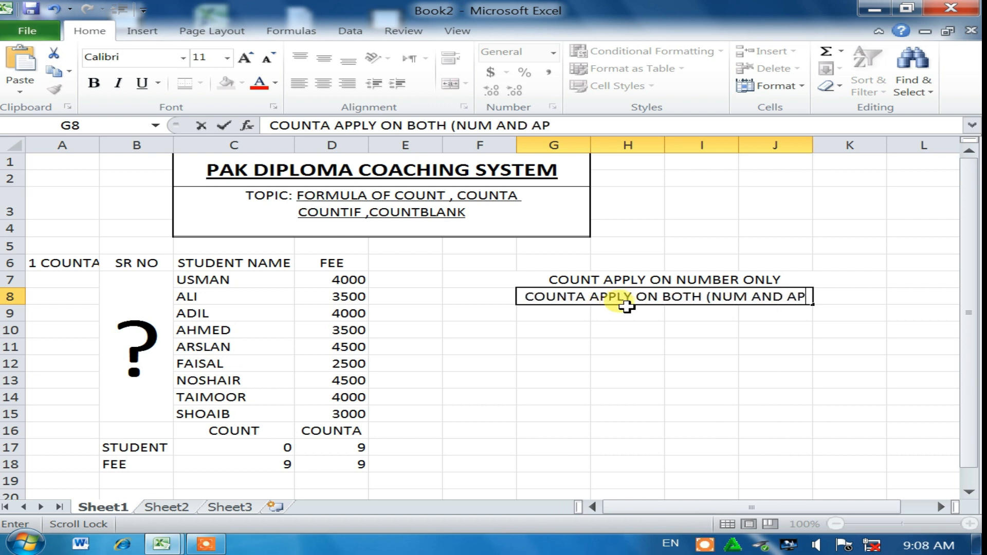
key("BackSpace")
key("BackSpace")
type("LPHABE")
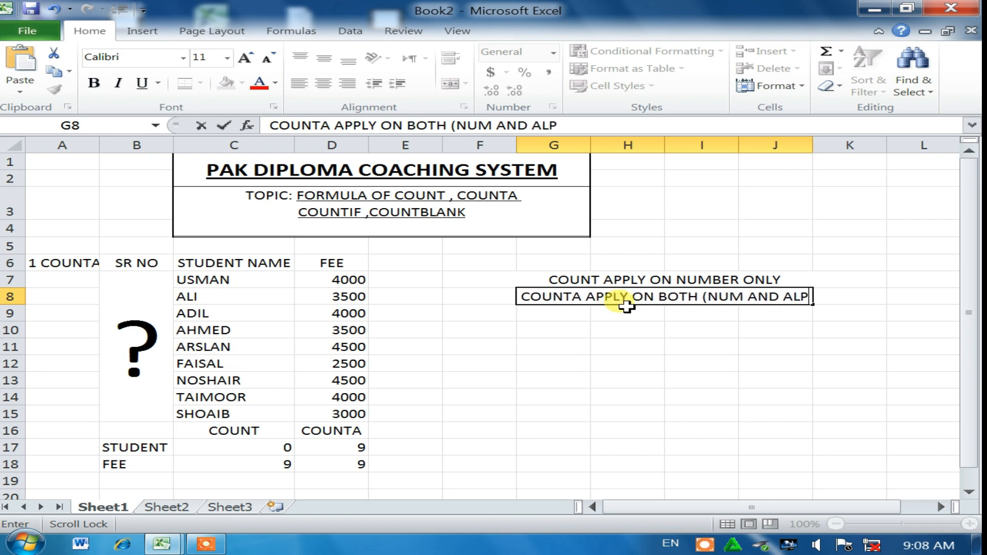
type("TS")
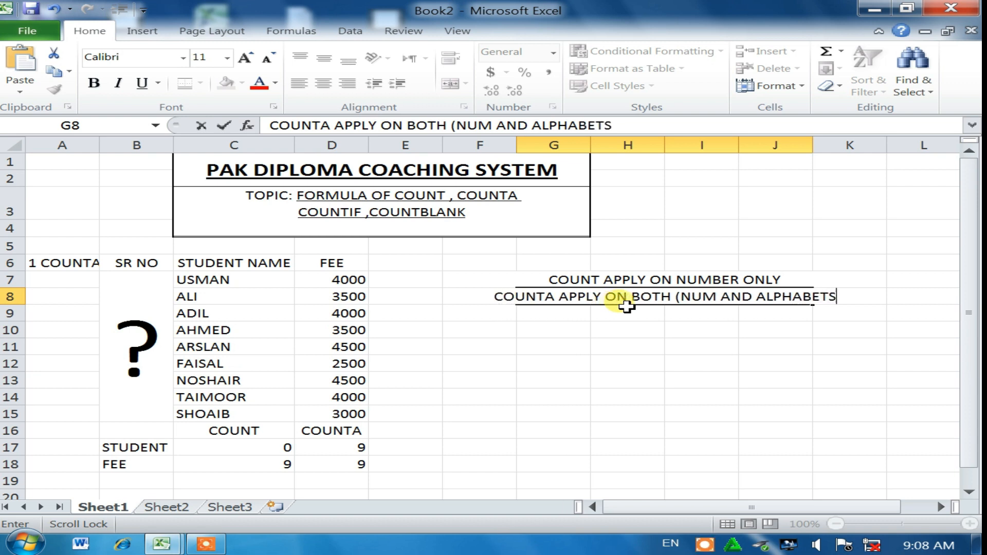
left_click(631, 364)
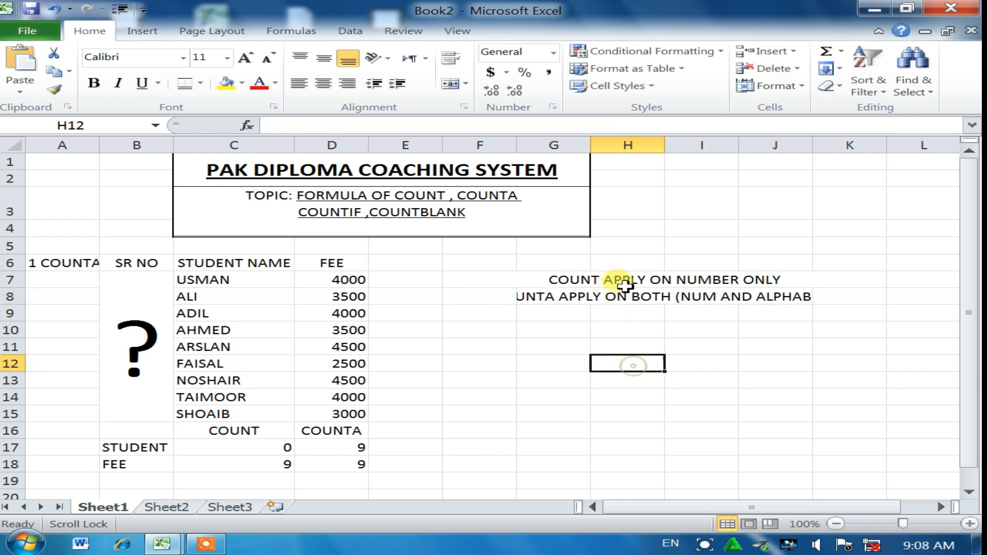
- Unmerge the COUNTA note's cells within the range F8:K8
left_click(647, 301)
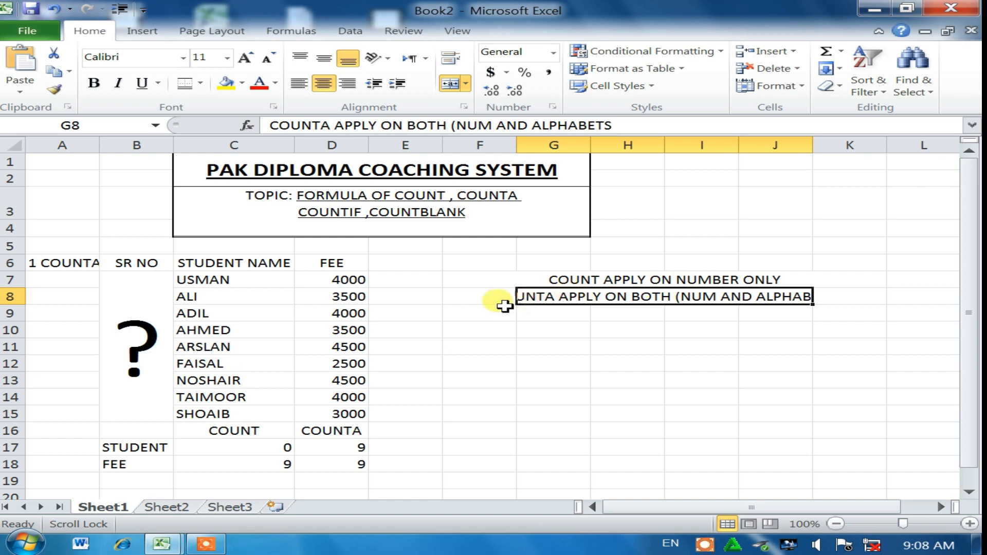
left_click_drag(492, 297, 848, 297)
left_click(450, 84)
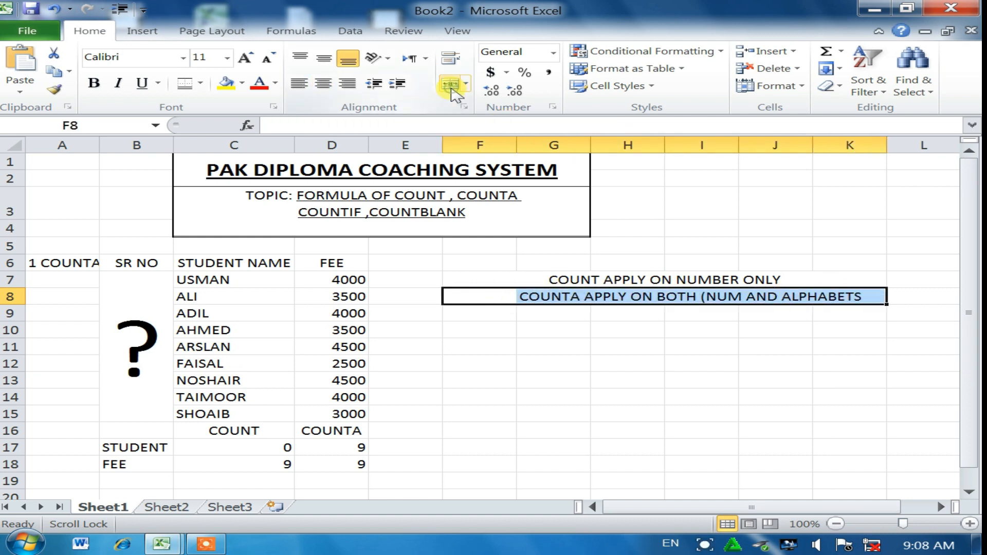
left_click(589, 351)
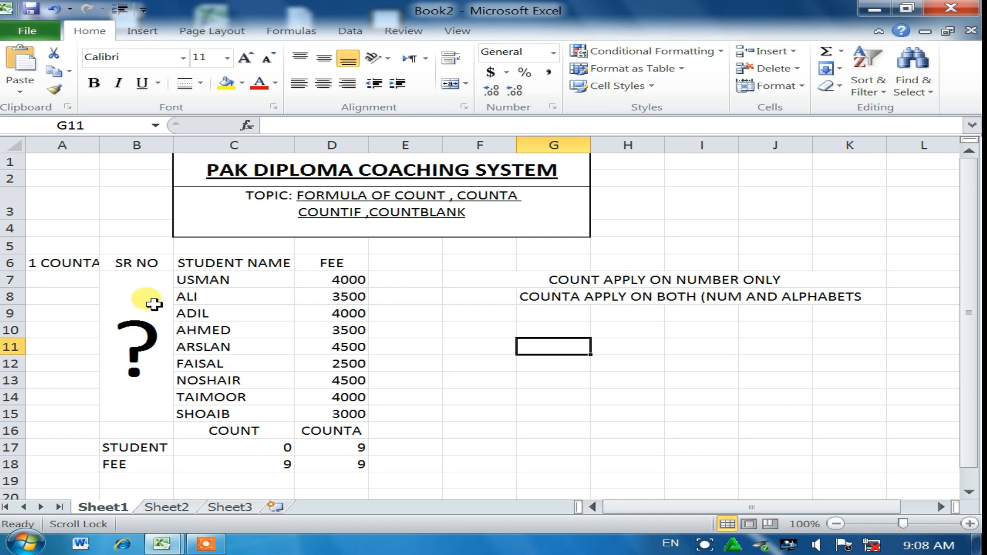
left_click(404, 431)
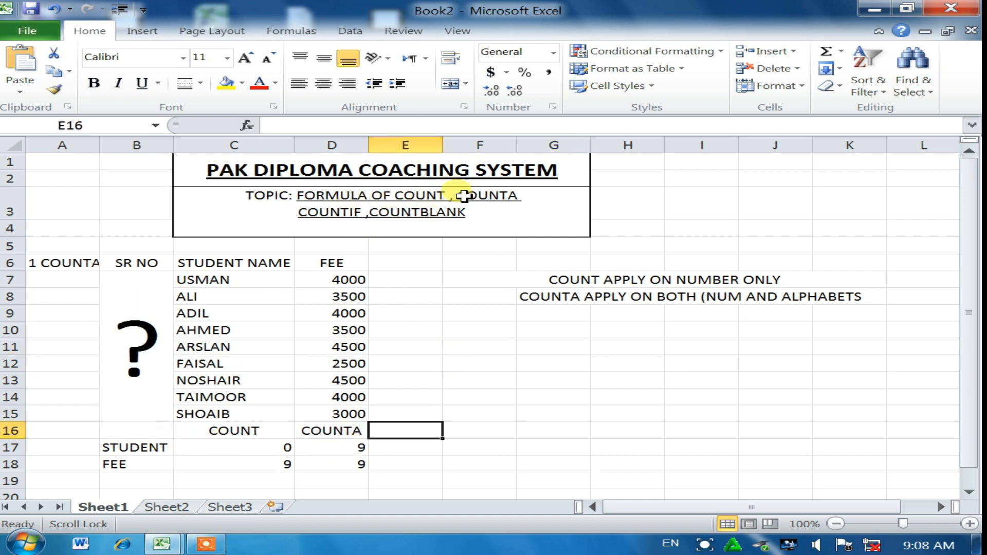
- Color the word COUNT in the topic line of the sheet's title block dark blue
left_click(385, 194)
double_click(388, 195)
left_click_drag(394, 196, 445, 196)
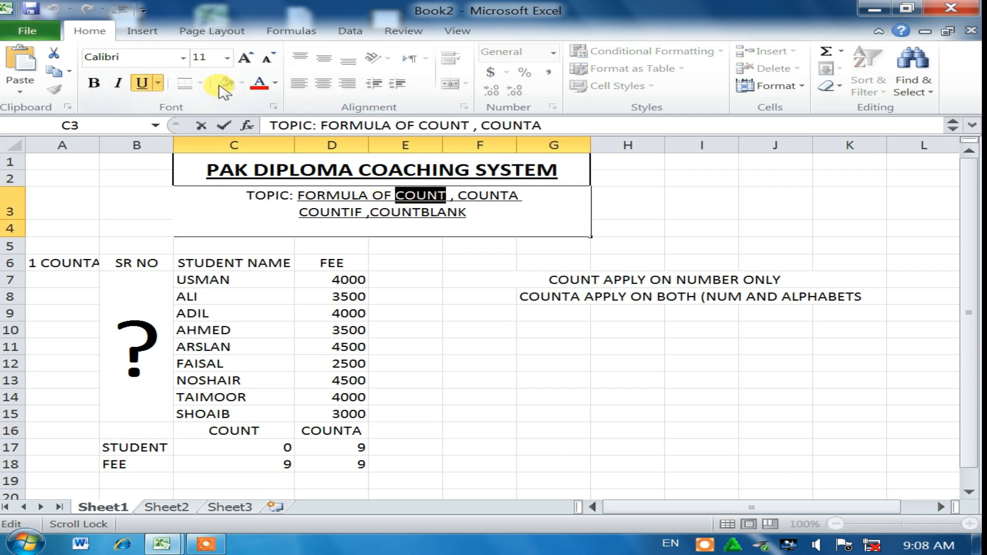
left_click(276, 83)
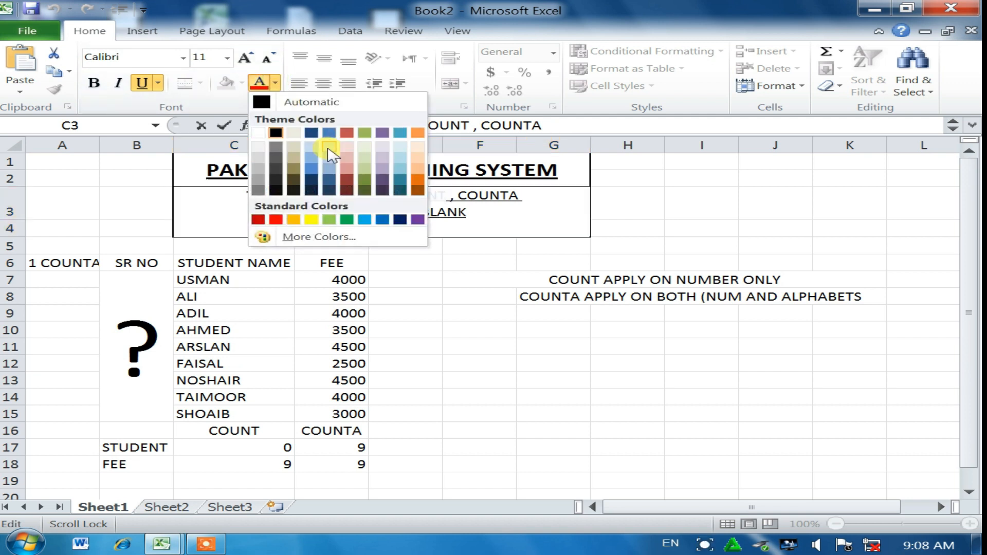
left_click(310, 133)
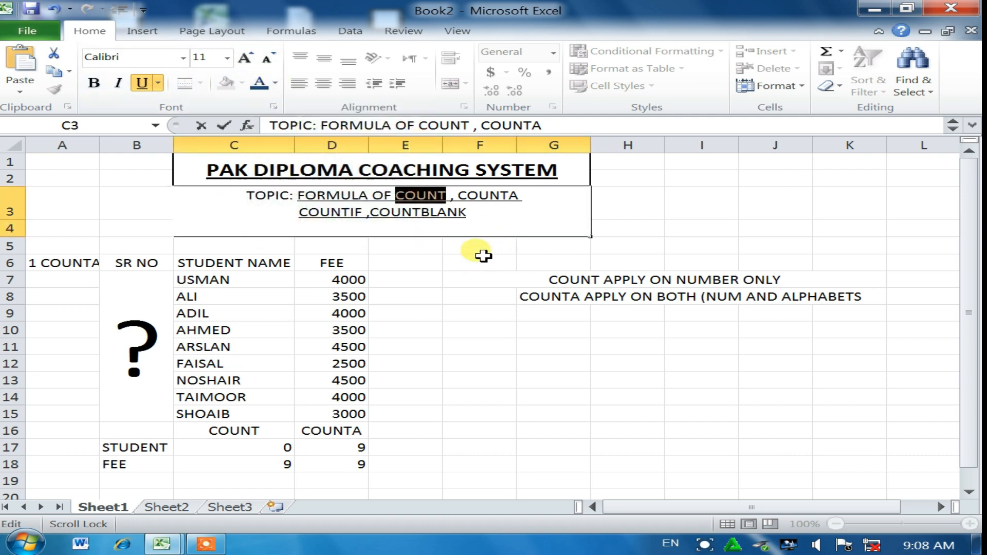
left_click(479, 259)
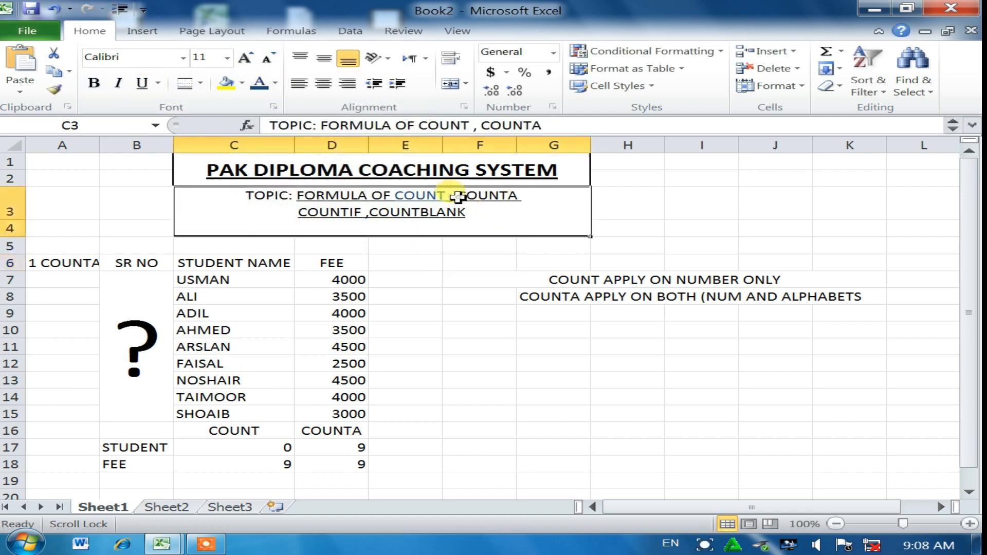
- Apply the same dark blue font color to the word COUNTA in the topic line
double_click(453, 195)
left_click_drag(458, 196, 531, 199)
left_click(264, 84)
left_click(452, 314)
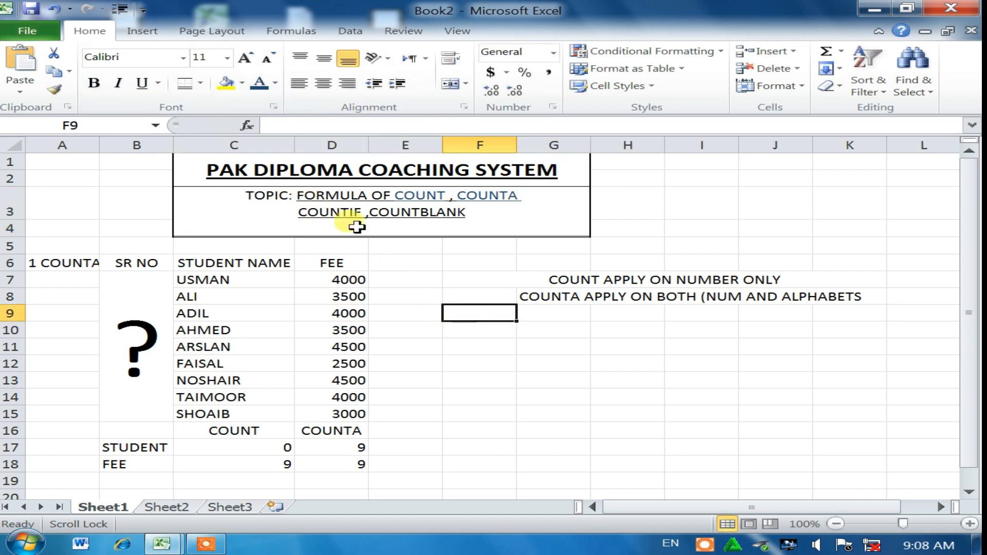
- Change the label in A6 to "1 COUNTIF" and autofit the width of column A
double_click(82, 263)
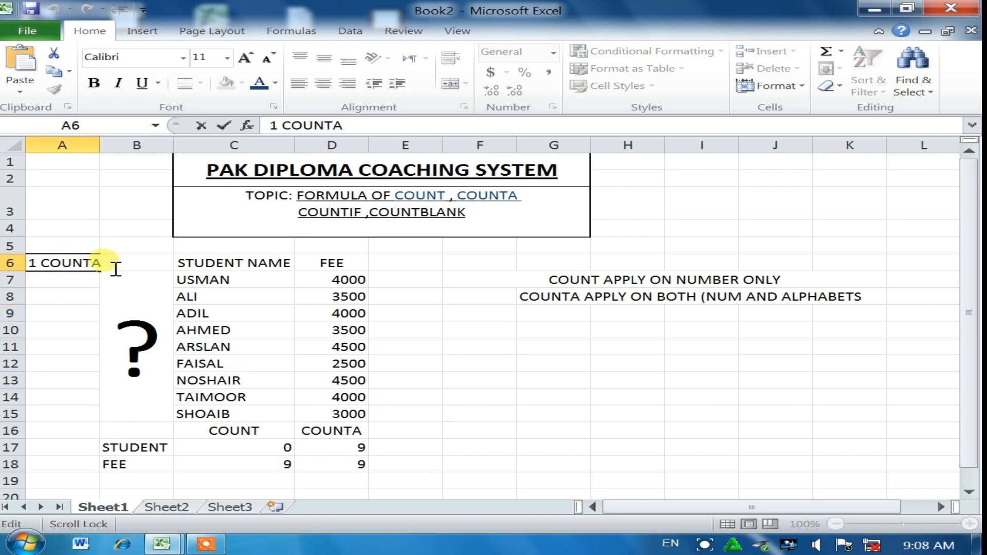
type("IF")
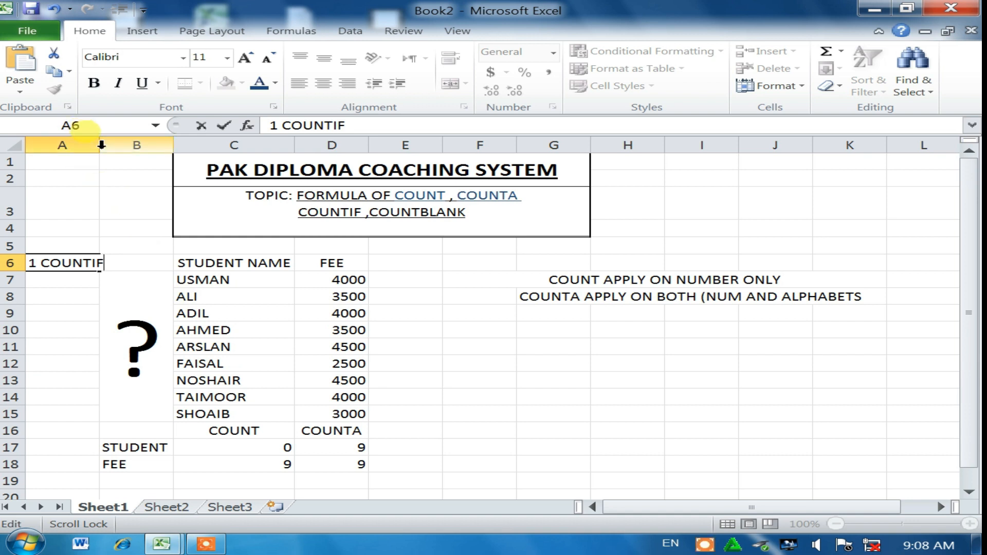
left_click(96, 145)
double_click(95, 145)
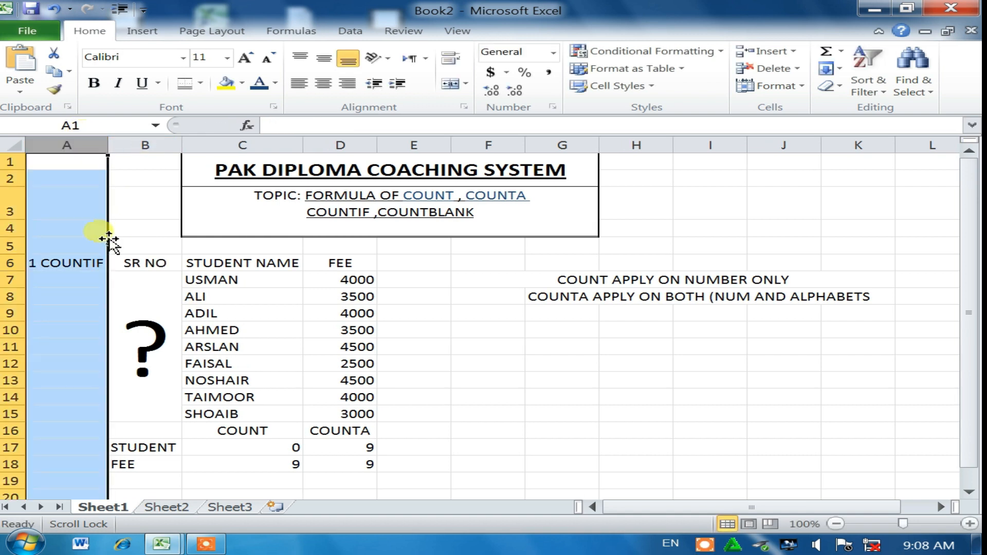
- Add a COUNTIF heading in E16, beside the COUNTA heading
left_click(418, 429)
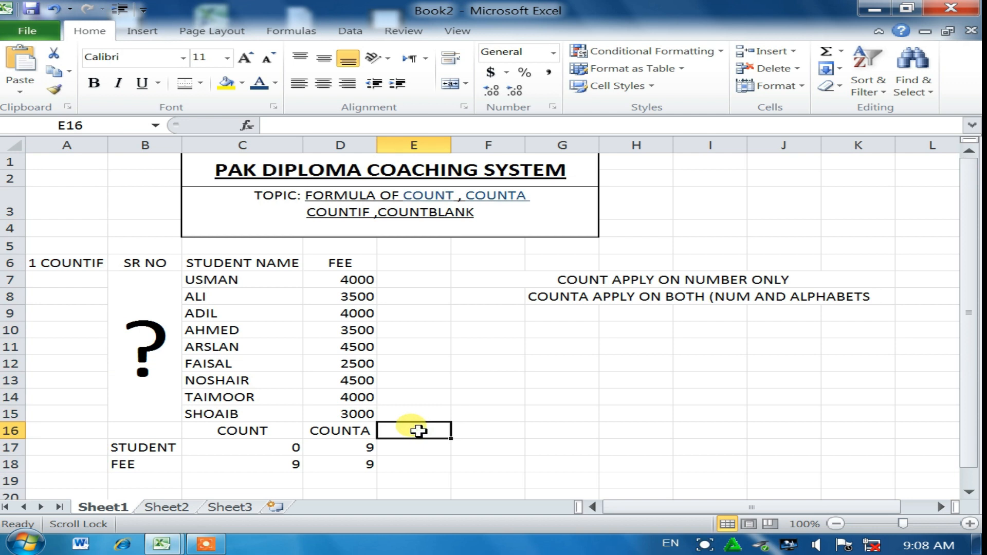
type("COUNTIF")
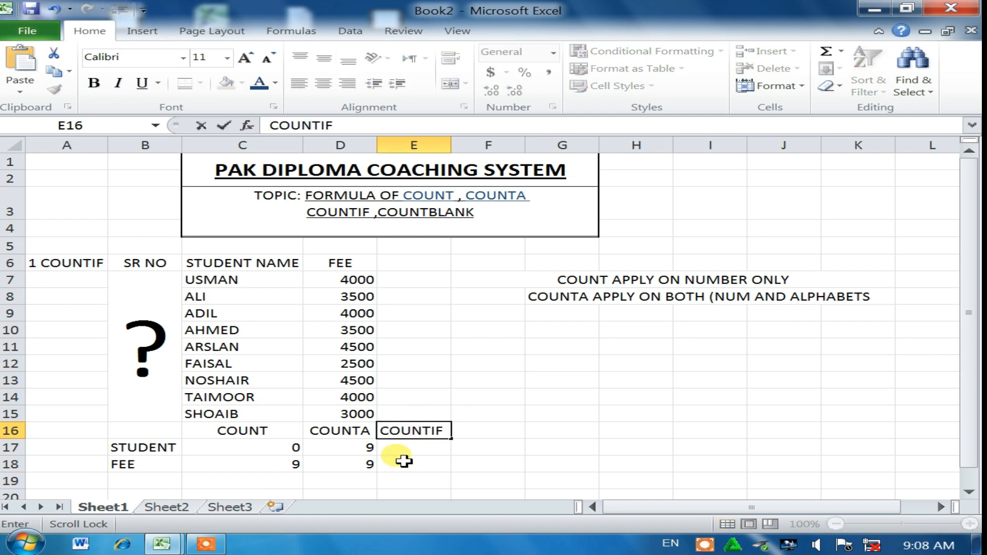
key("Return")
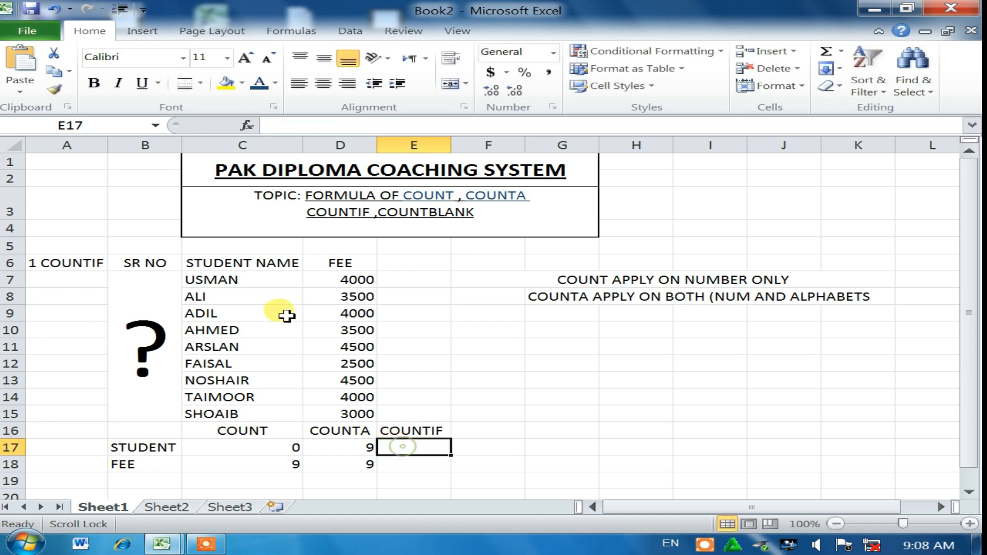
- Replace the student names in C8 and C10 with the same name as in C7
left_click(211, 302)
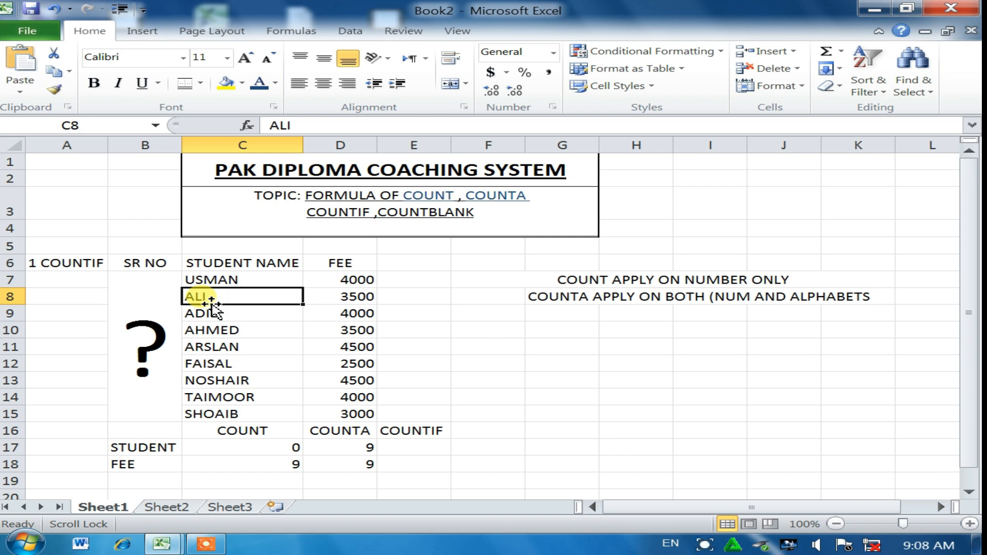
key("BackSpace")
type("USMAN")
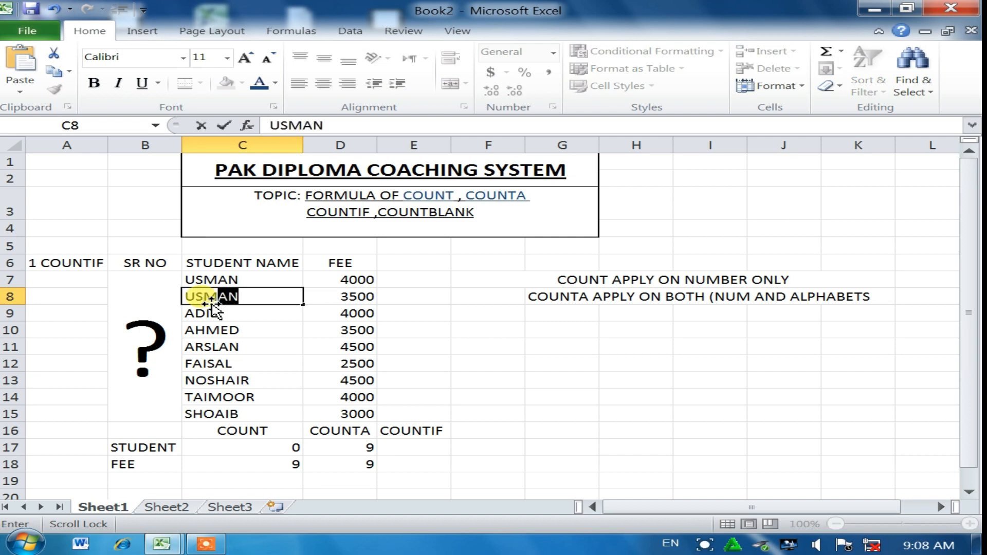
left_click(235, 334)
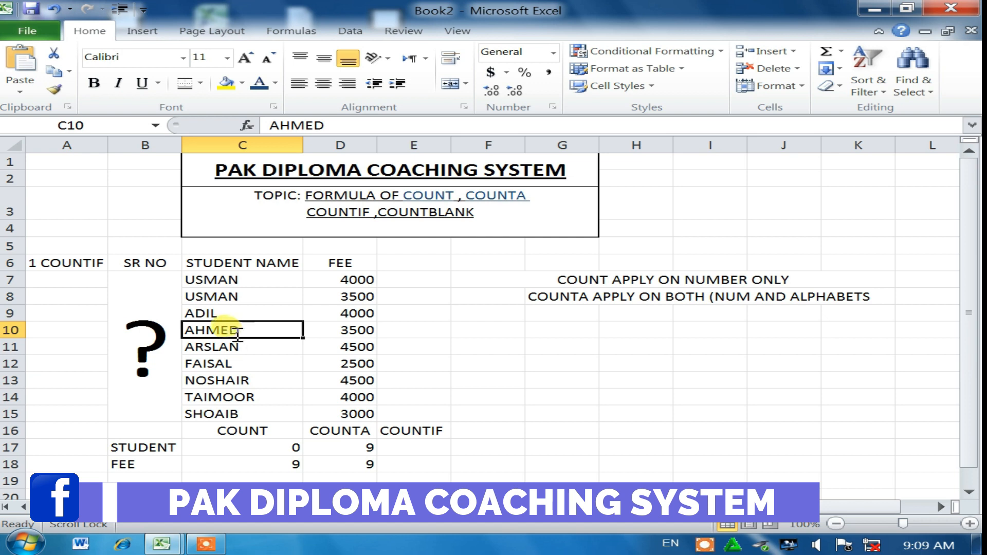
type("USMAN")
left_click(228, 363)
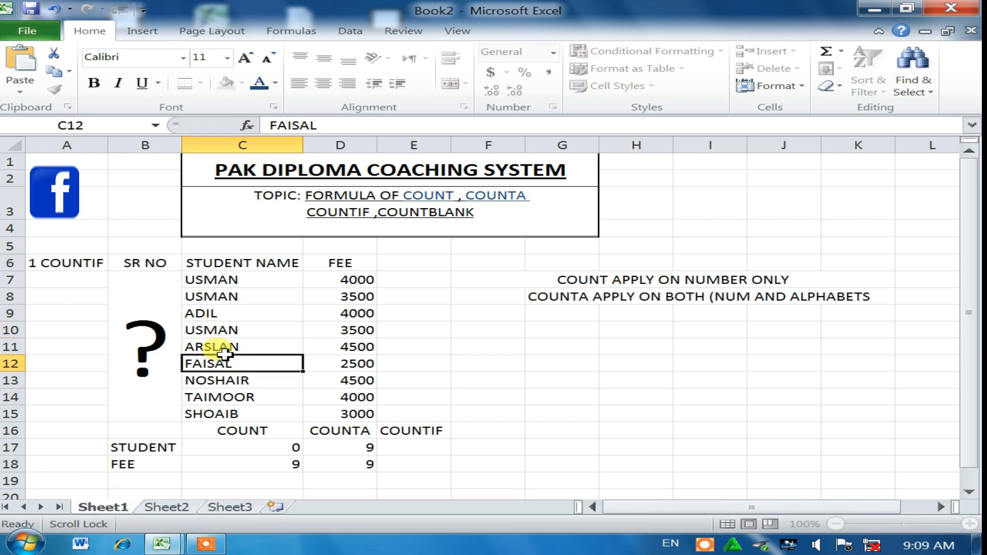
- Replace the student names in C12 and C14 with the same name as in C7
double_click(231, 365)
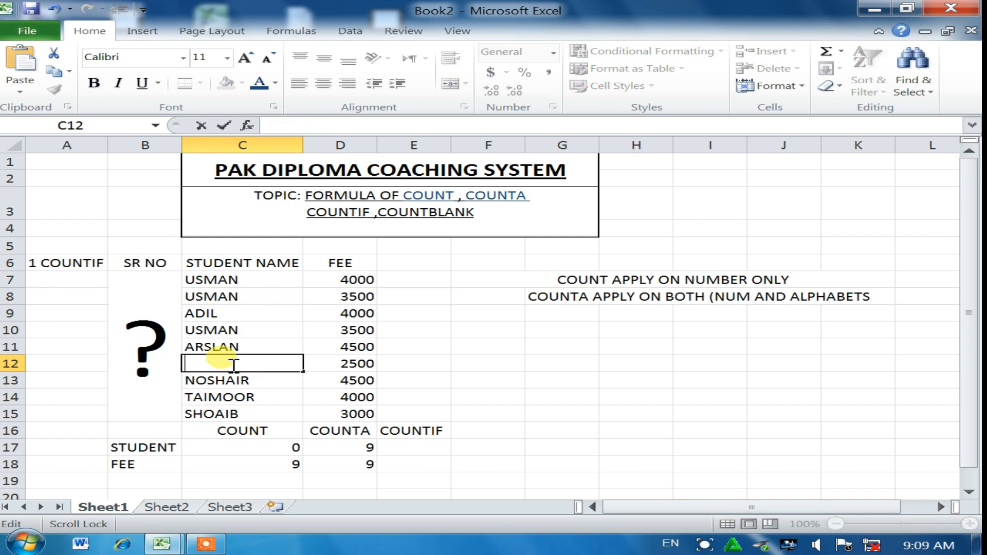
type("US")
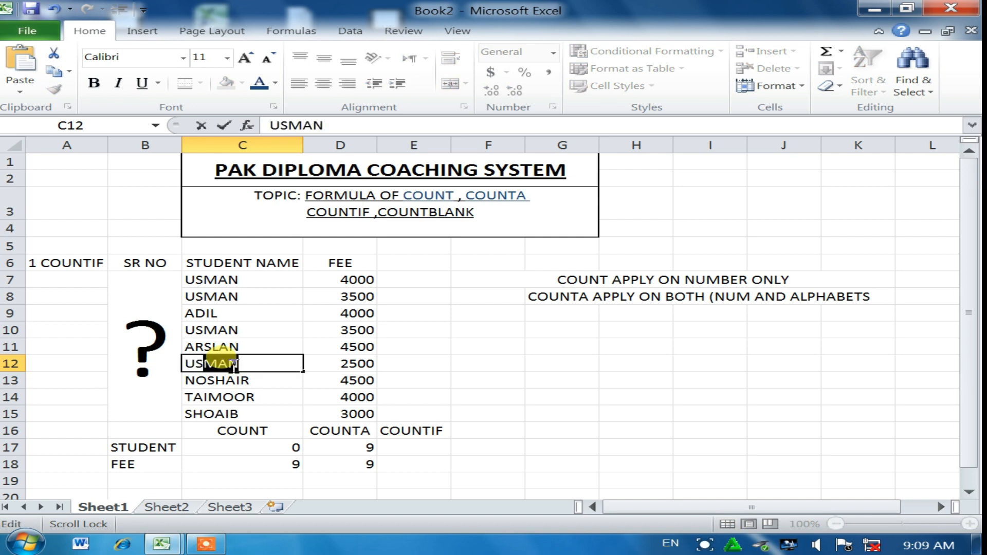
left_click(242, 398)
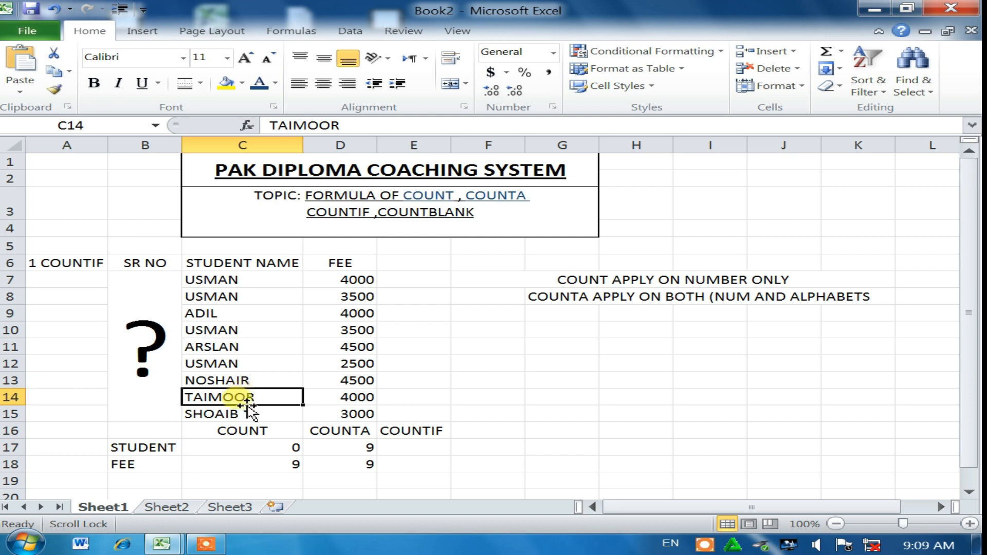
key("BackSpace")
type("USMAN")
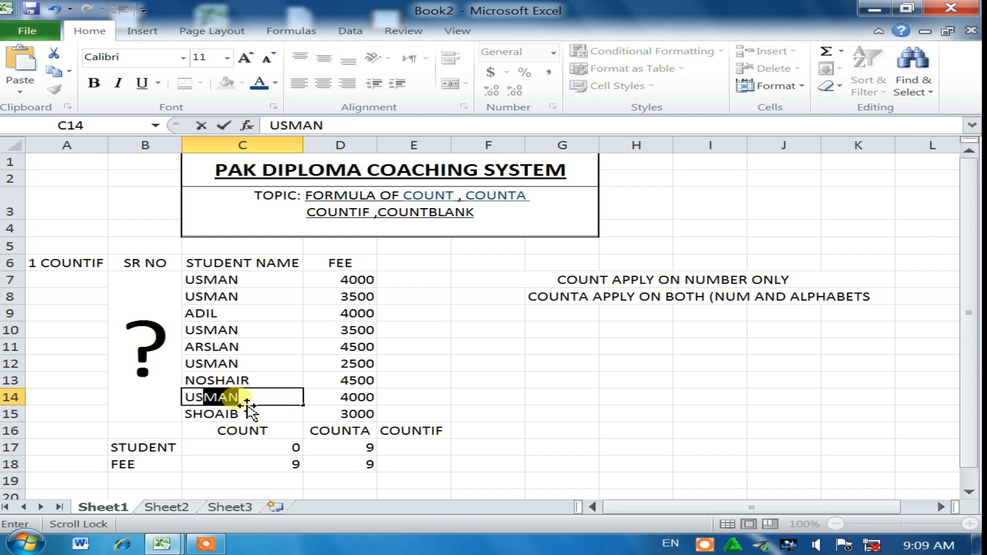
- Enter =COUNTIF(C7:C15,E19) in E17, the STUDENT row under the COUNTIF heading
left_click(419, 448)
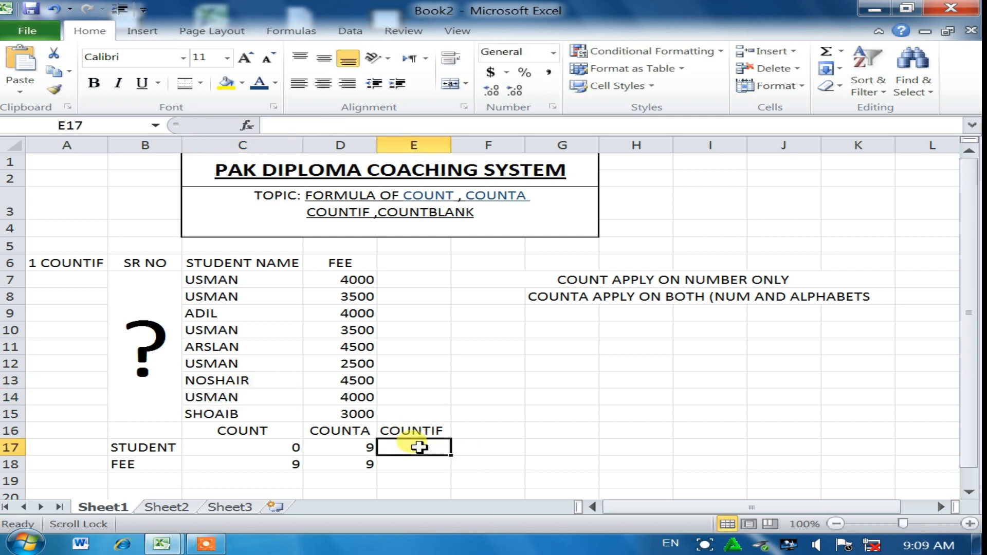
type("=COU")
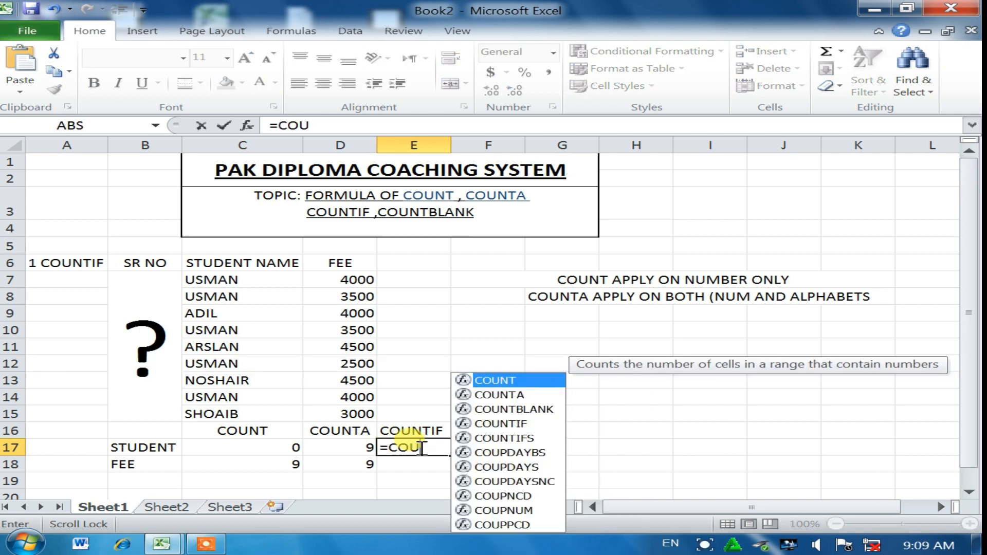
type("NTIF")
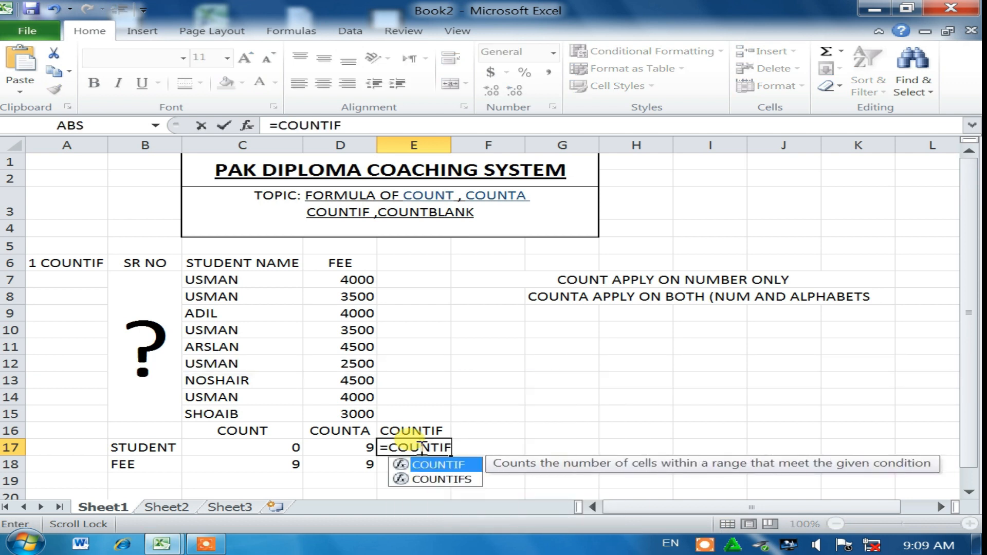
type("(")
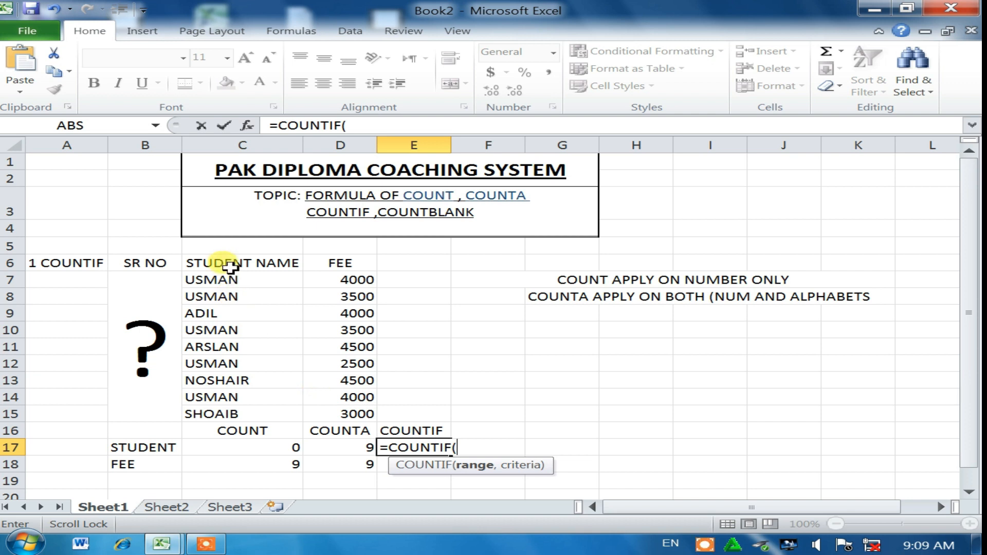
left_click_drag(214, 278, 230, 411)
type(",")
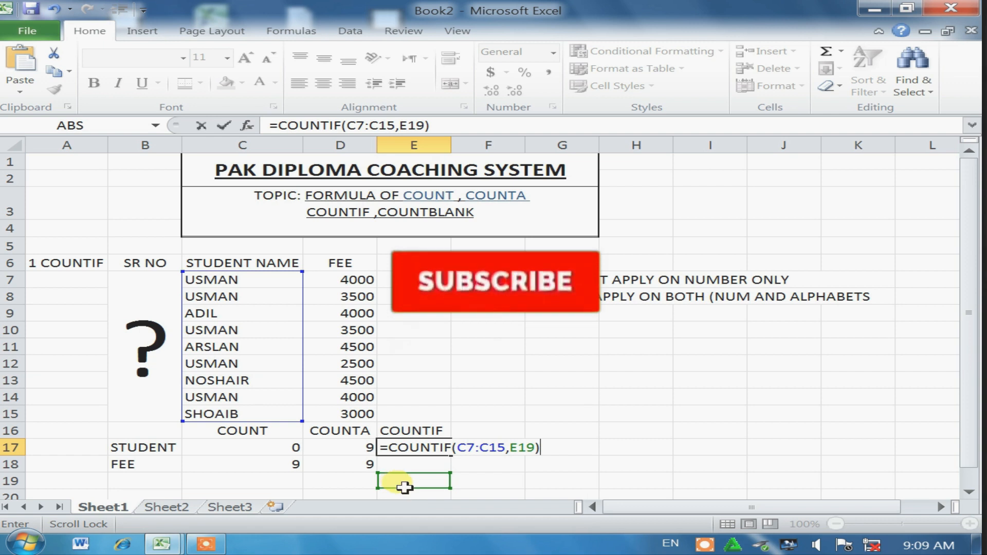
key("Return")
- Enter the student name from C7 in E19 as the COUNTIF criterion
left_click(404, 483)
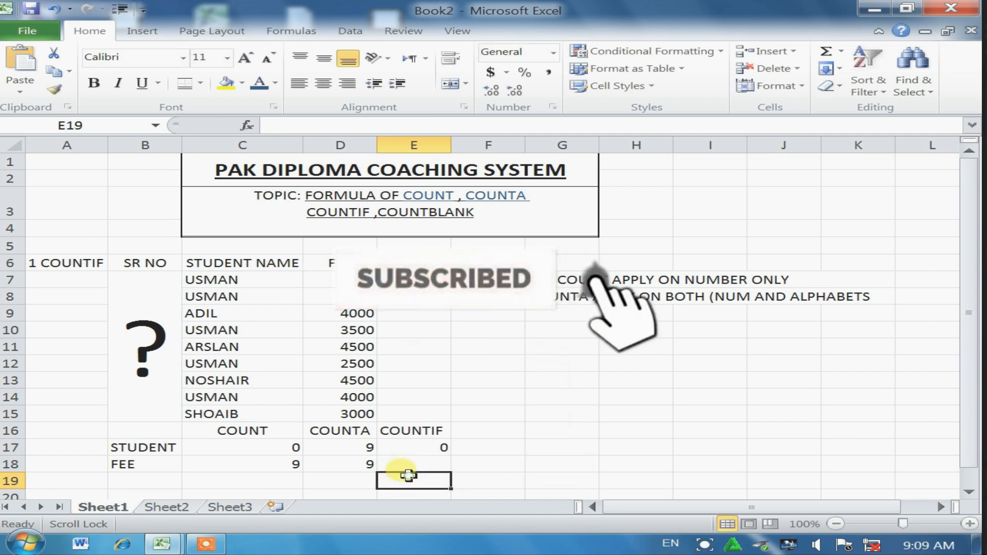
type("USMAN")
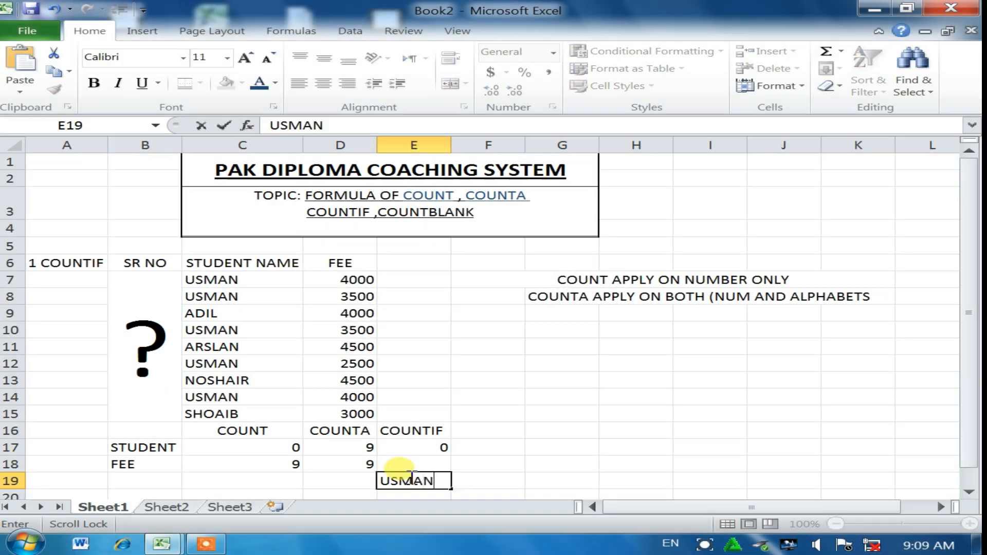
key("Return")
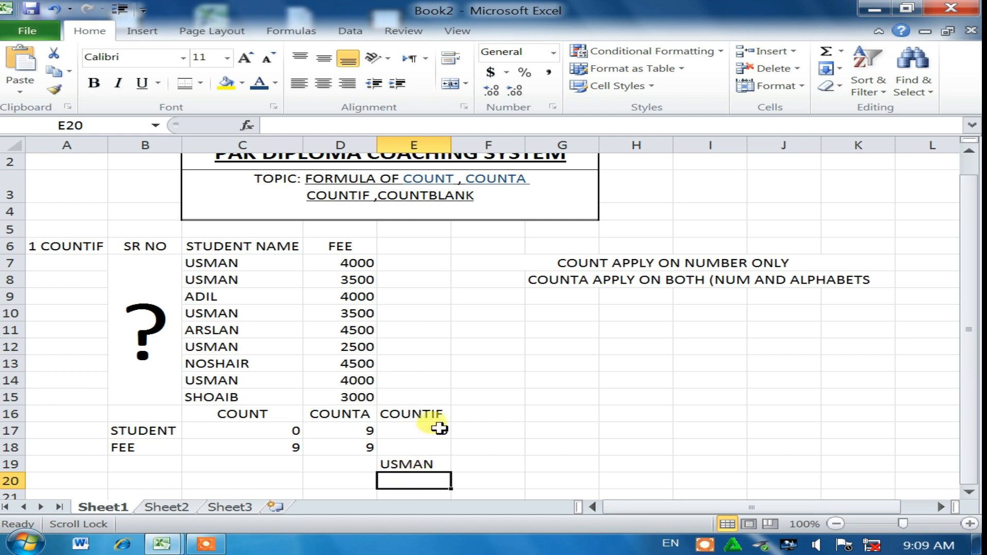
scroll(433, 481, "up", 1)
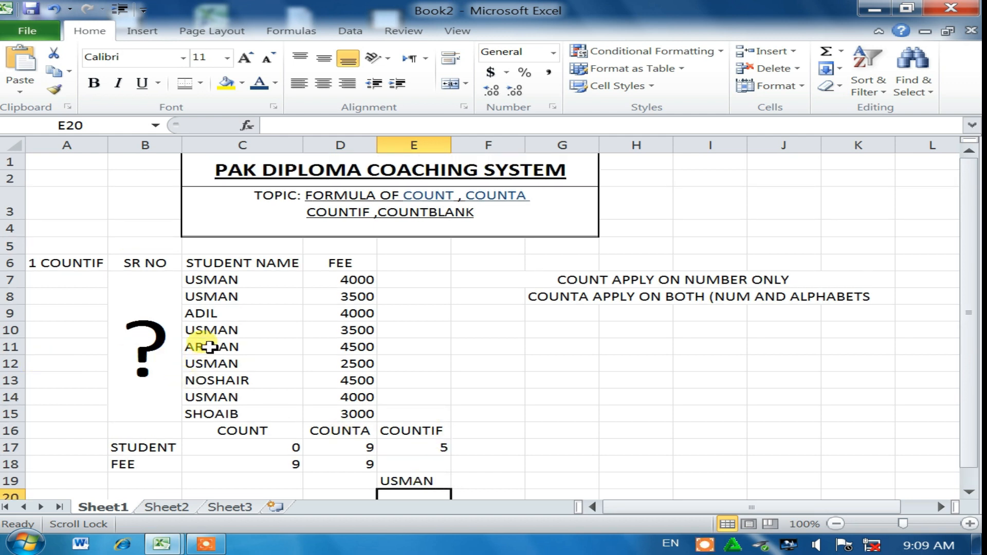
- Replace the student name in C13 with the same name as in C11
left_click(204, 380)
key("BackSpace")
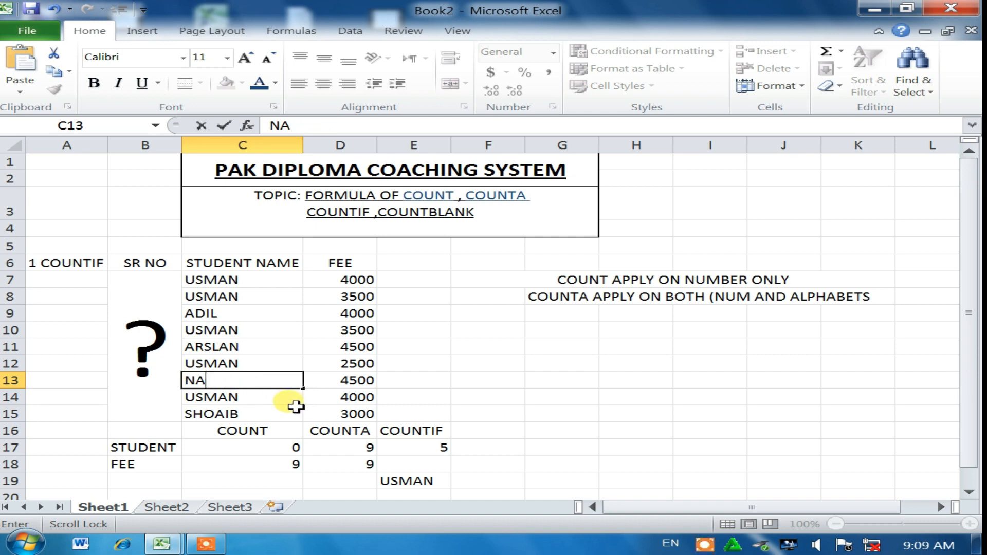
type("ARSLA")
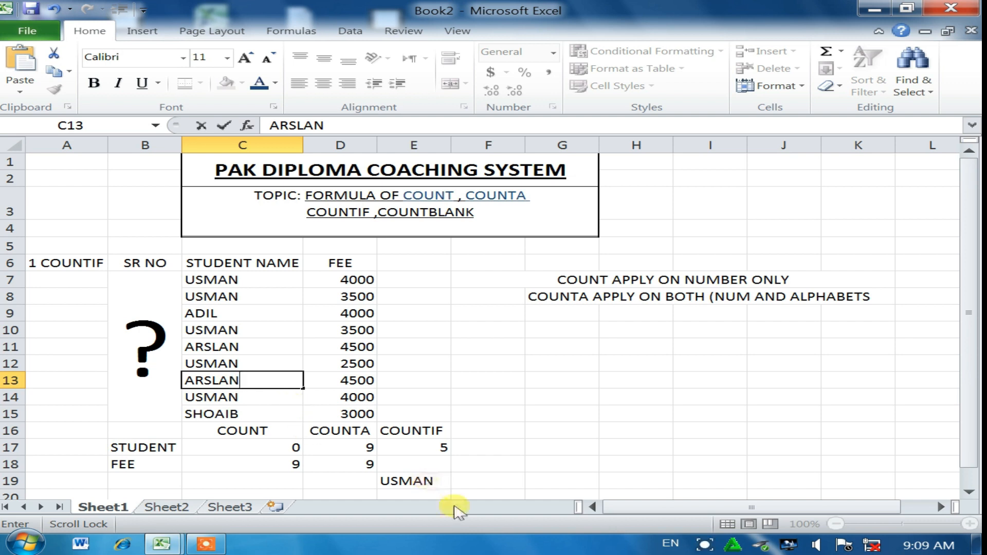
- Change the COUNTIF criterion in E19 to the student name from C11
left_click(412, 482)
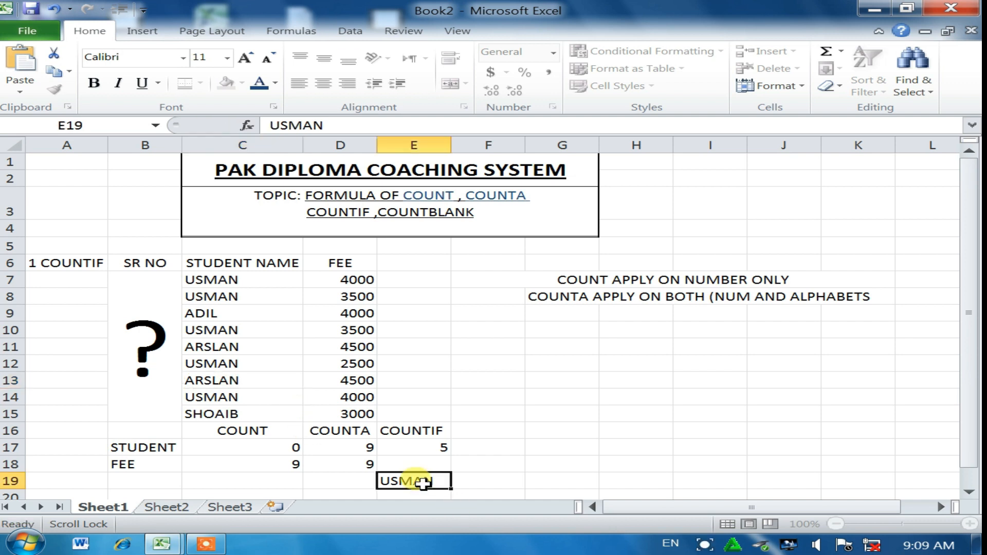
key("BackSpace")
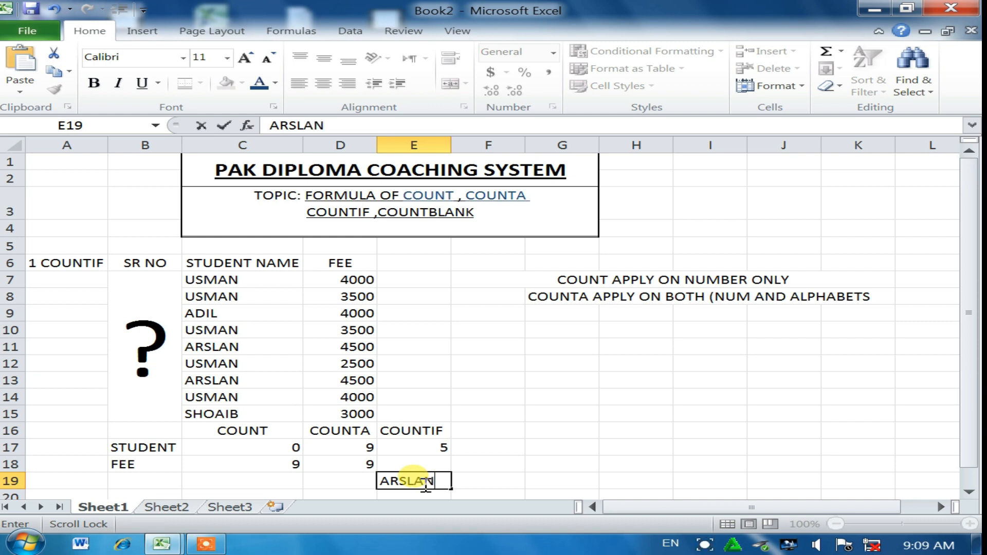
key("Return")
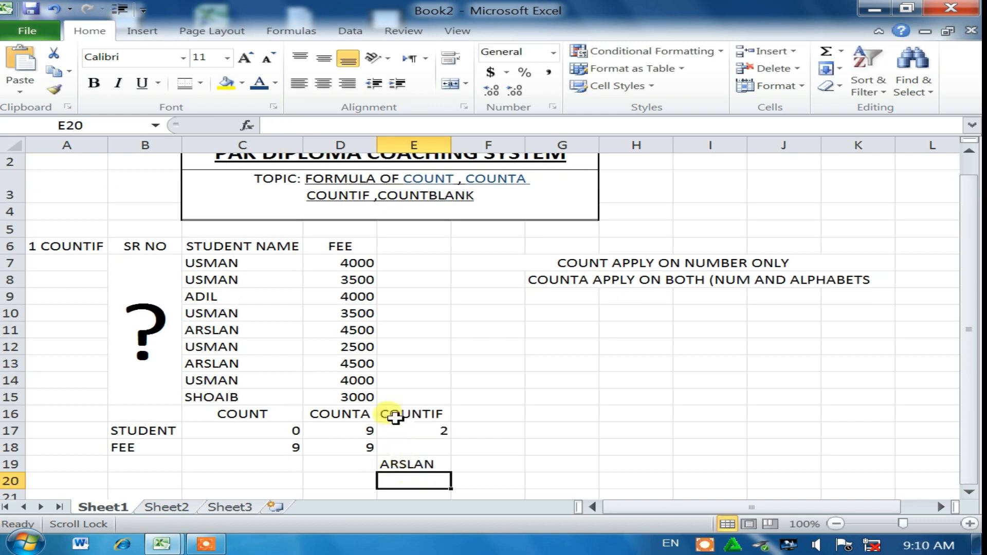
scroll(402, 428, "down", 1)
scroll(456, 372, "up", 1)
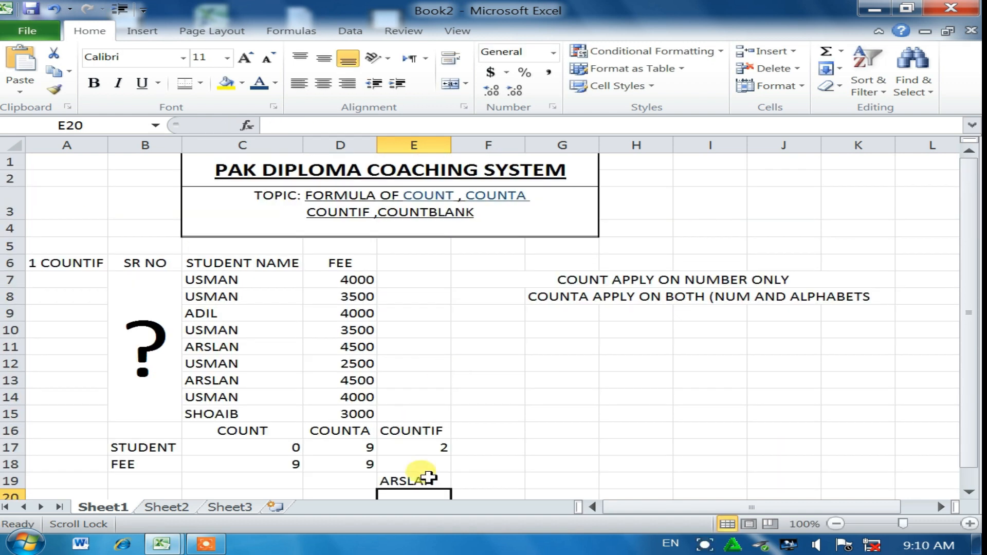
- Apply the same dark blue font color to the word COUNTIF in the topic line
left_click(322, 214)
double_click(312, 212)
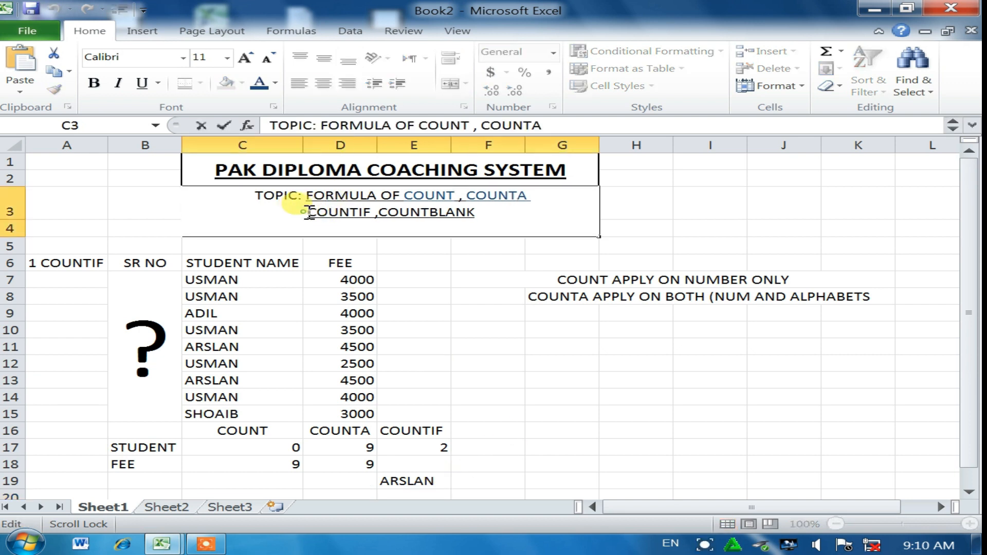
left_click_drag(312, 211, 363, 212)
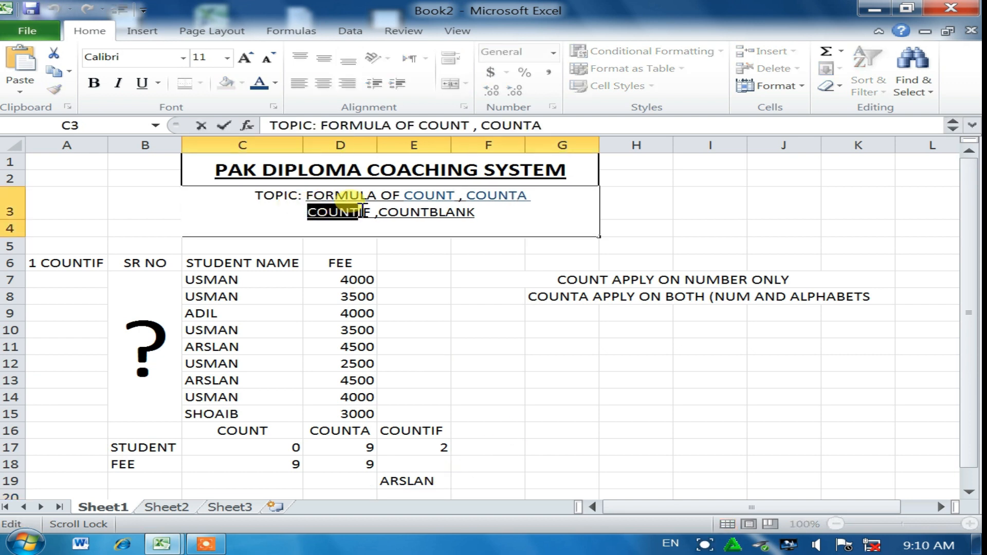
left_click(257, 83)
left_click(511, 415)
- Clear the fee values in D8, D10, D12 and D14 to leave blank cells in the FEE column
left_click(354, 297)
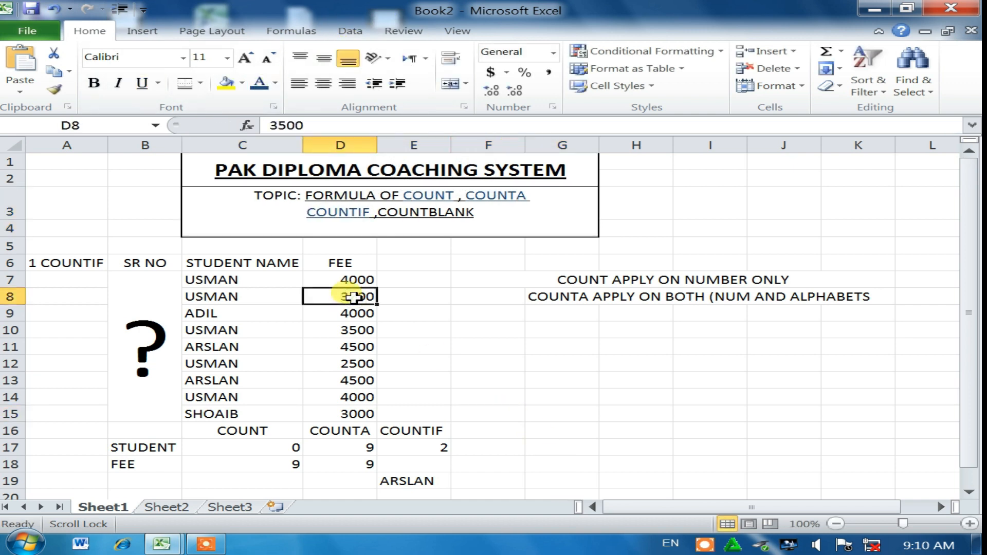
key("Delete")
left_click(360, 329)
key("Delete")
left_click(357, 364)
key("Delete")
left_click(354, 396)
key("Delete")
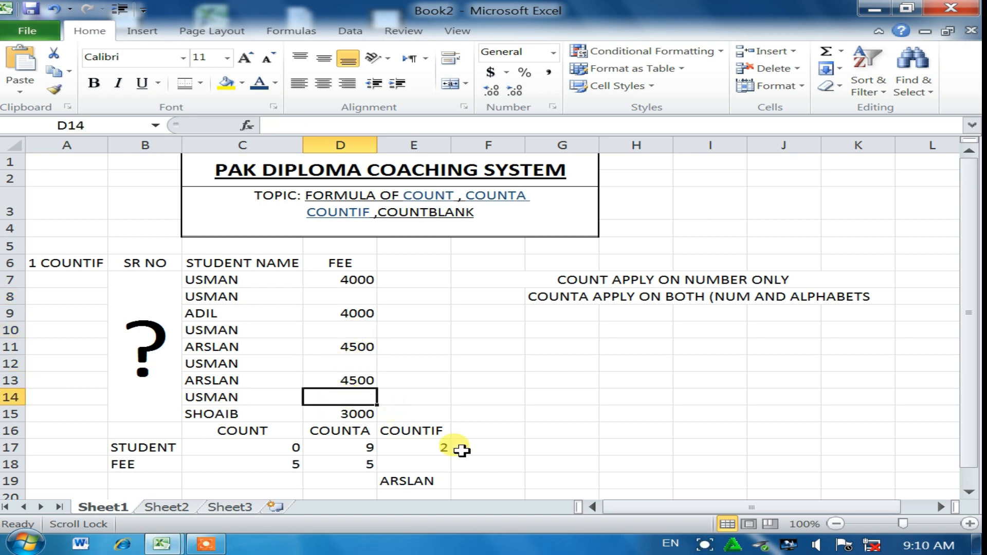
- Add a COUNTBLANK heading in F16, beside the COUNTIF heading, and widen column F to fit it
left_click(492, 435)
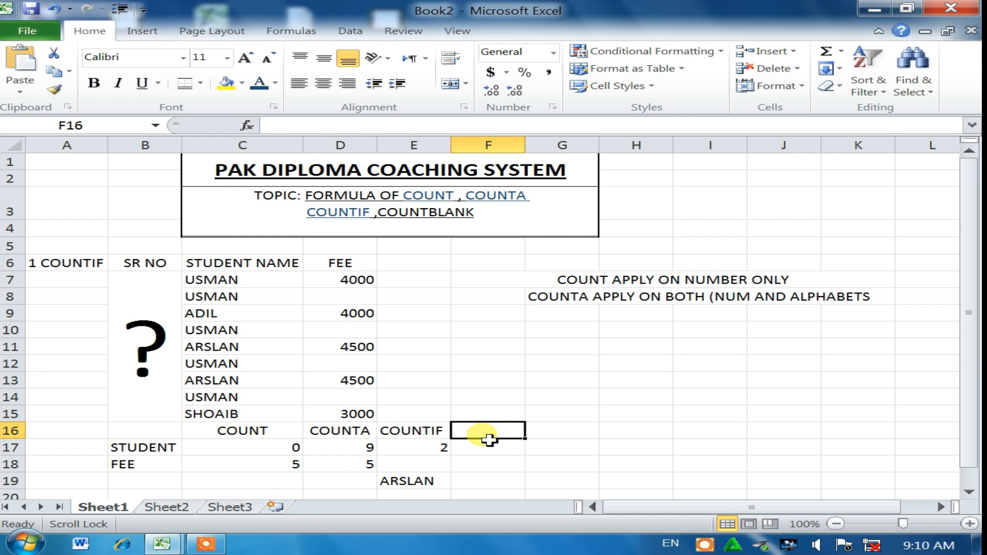
type("COUN")
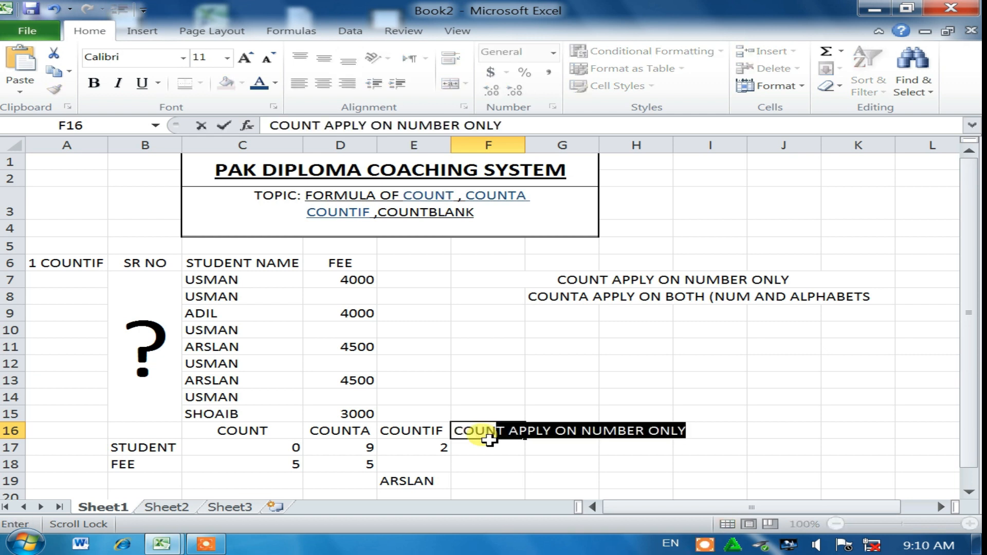
type("TBL")
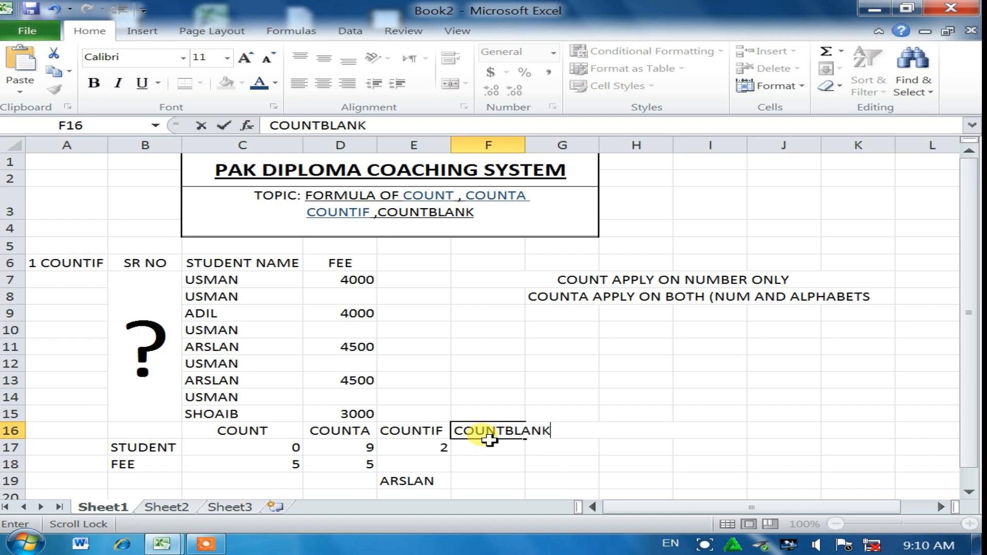
type("ANK")
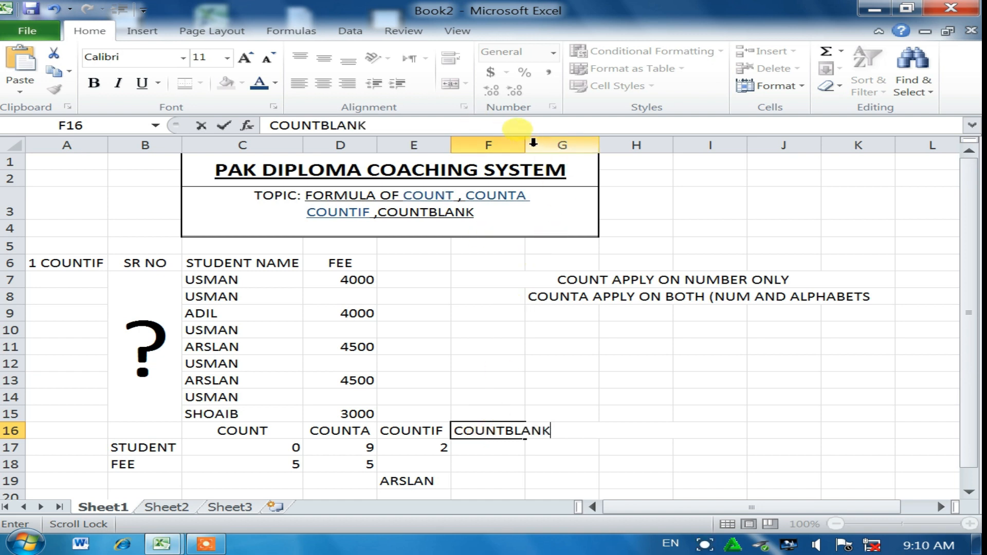
left_click(499, 155)
left_click(517, 144)
left_click_drag(524, 145, 554, 146)
left_click(611, 437)
- Change the label in A6 to "1 COUNTBLANK" and autofit the width of column A
double_click(85, 266)
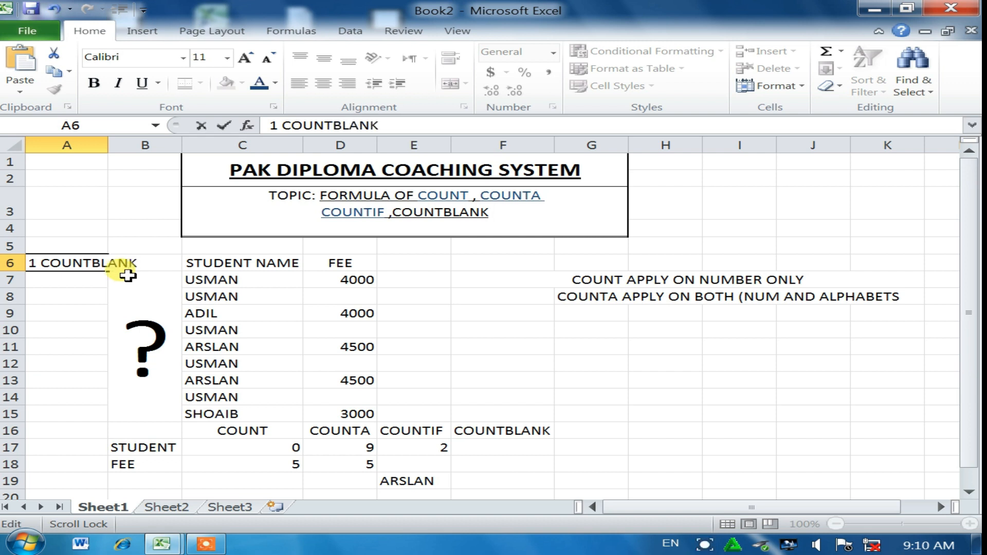
key("Return")
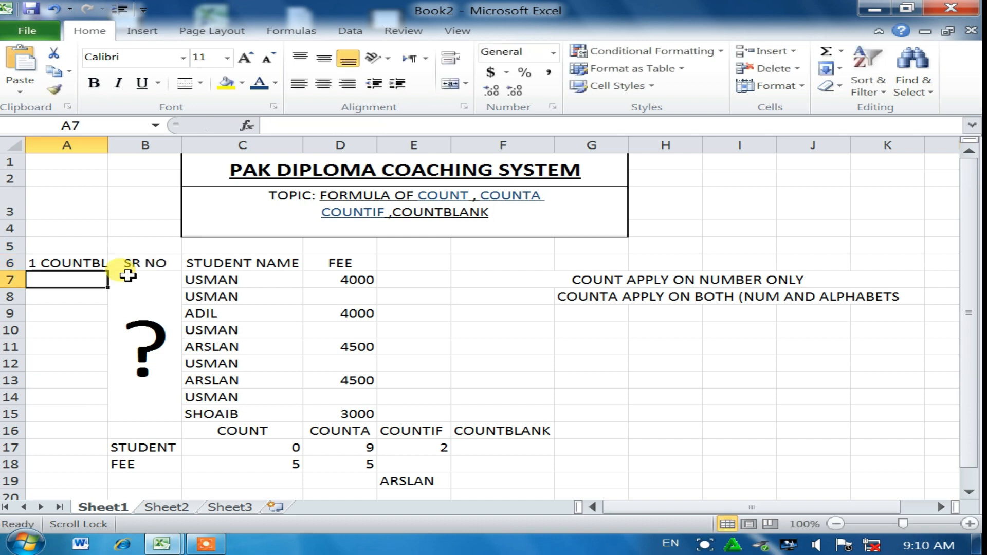
double_click(80, 262)
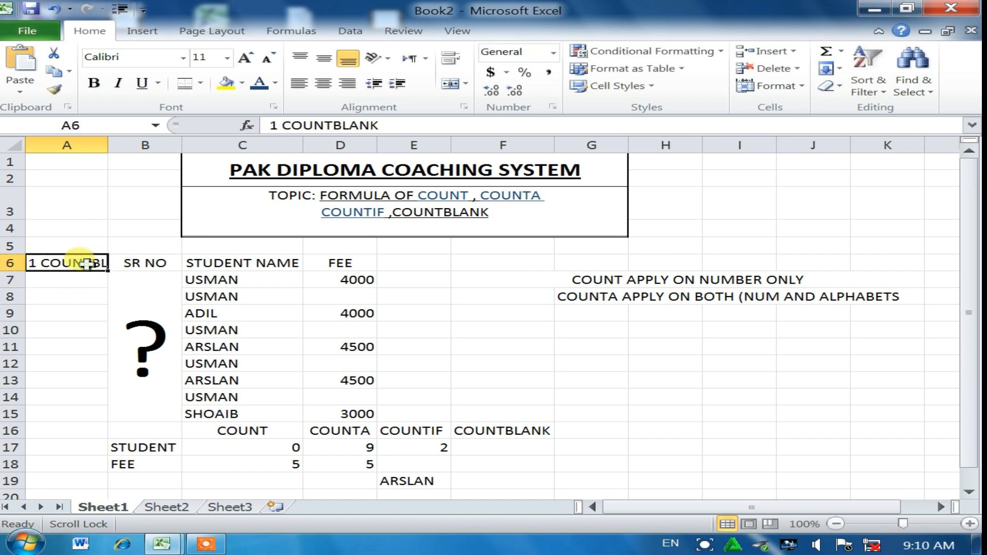
double_click(90, 265)
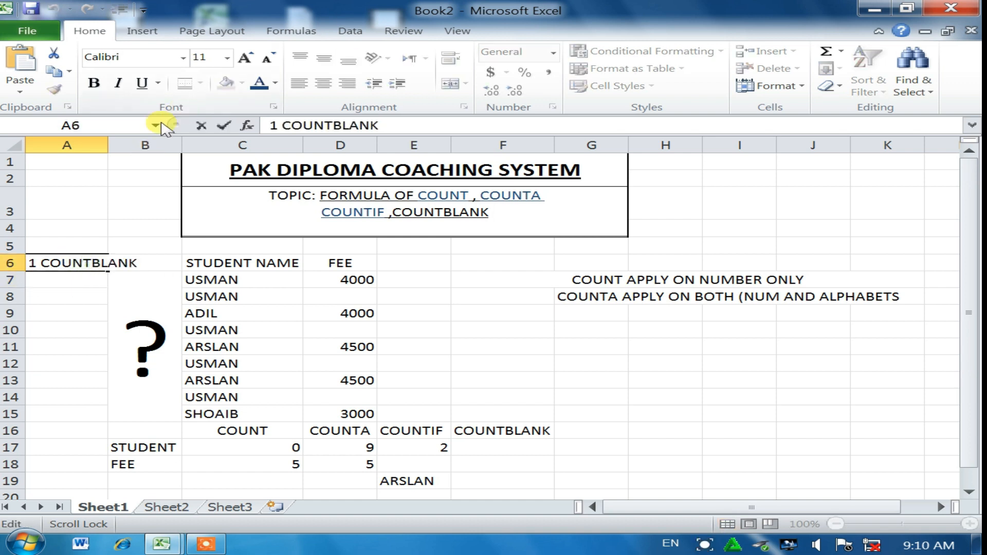
left_click(102, 145)
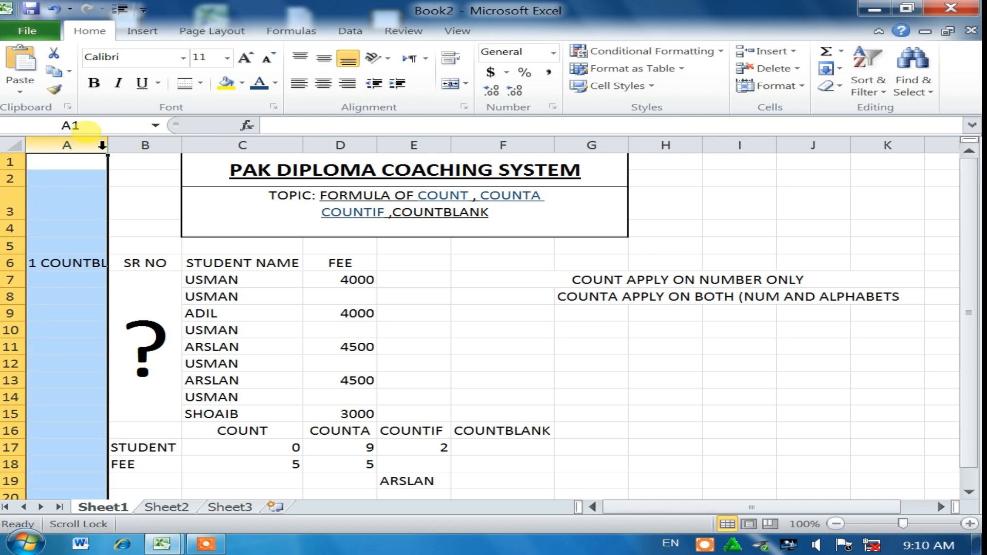
double_click(103, 145)
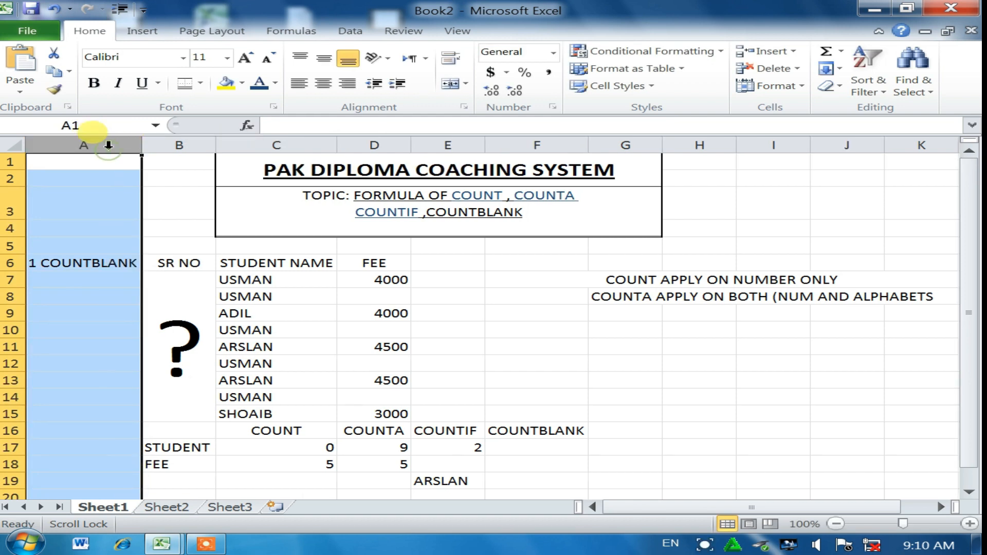
- Count the blank FEE cells in F17 with the formula =COUNTBLANK(D7:D15)
left_click(555, 447)
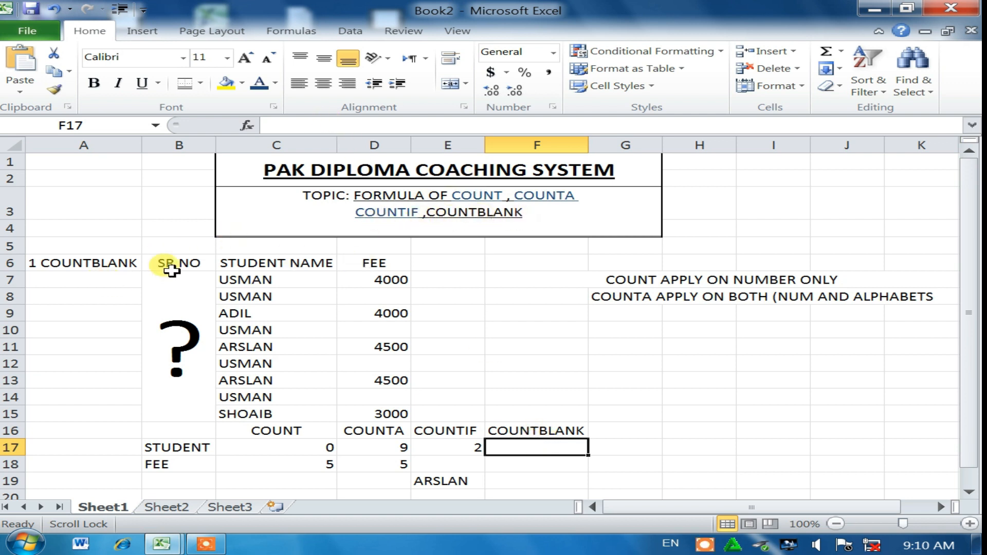
double_click(522, 449)
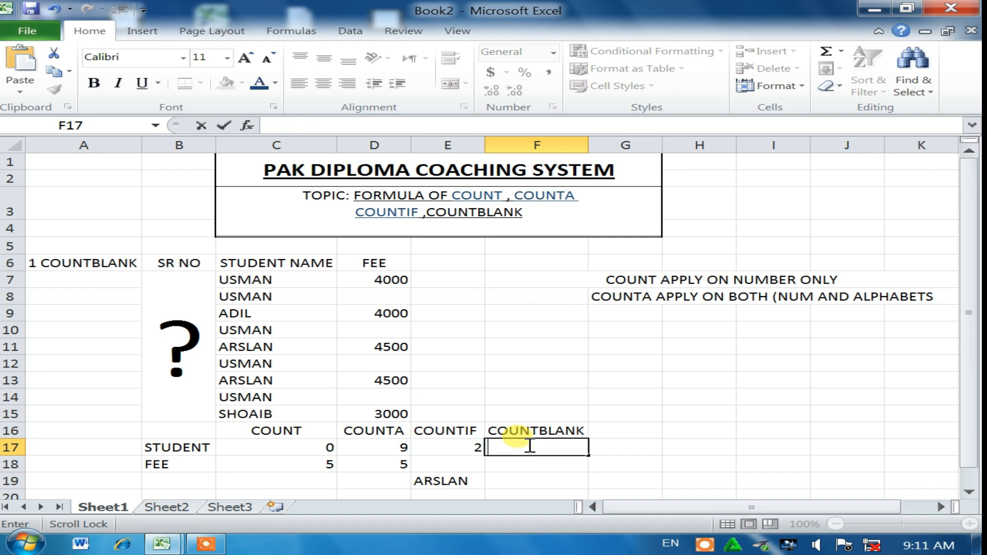
type("=COU")
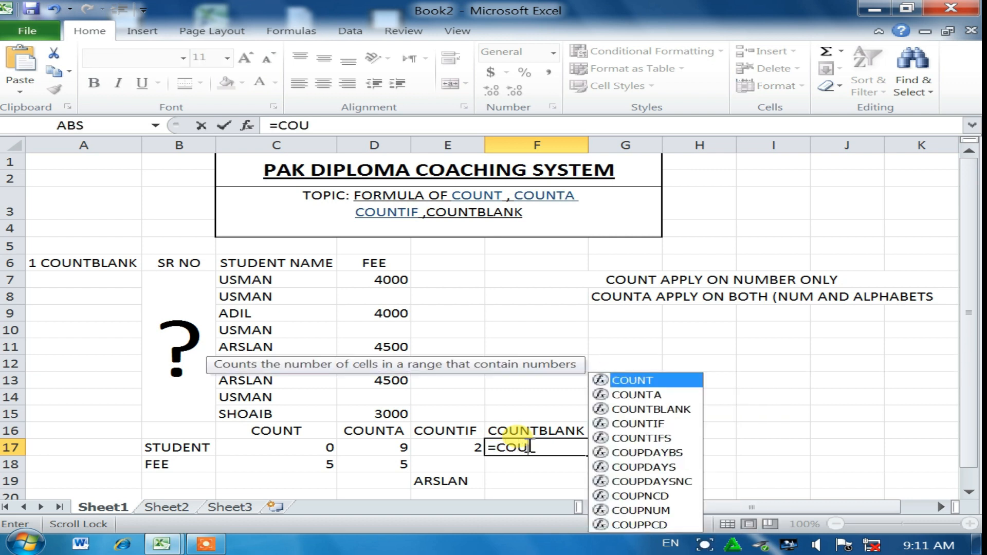
type("NTBLAN")
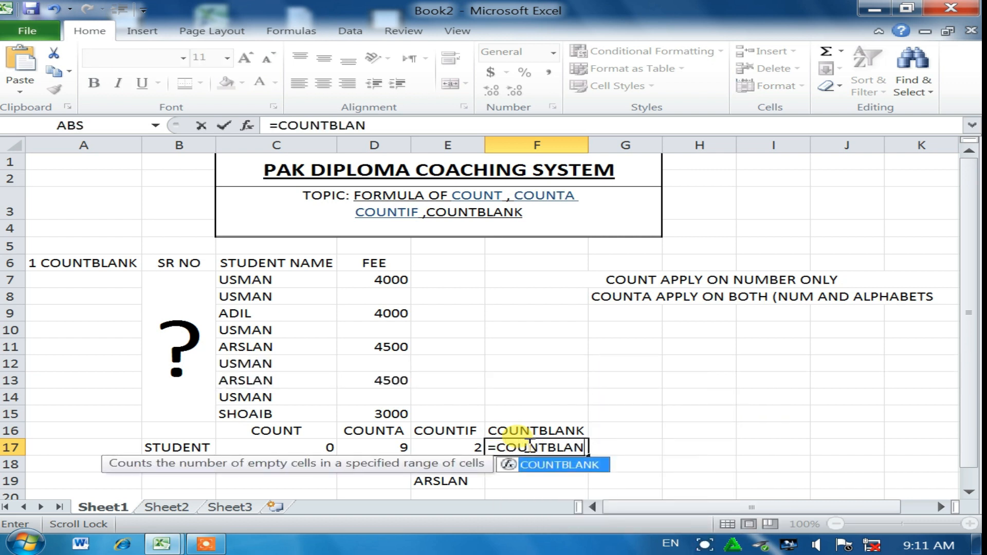
type("K(")
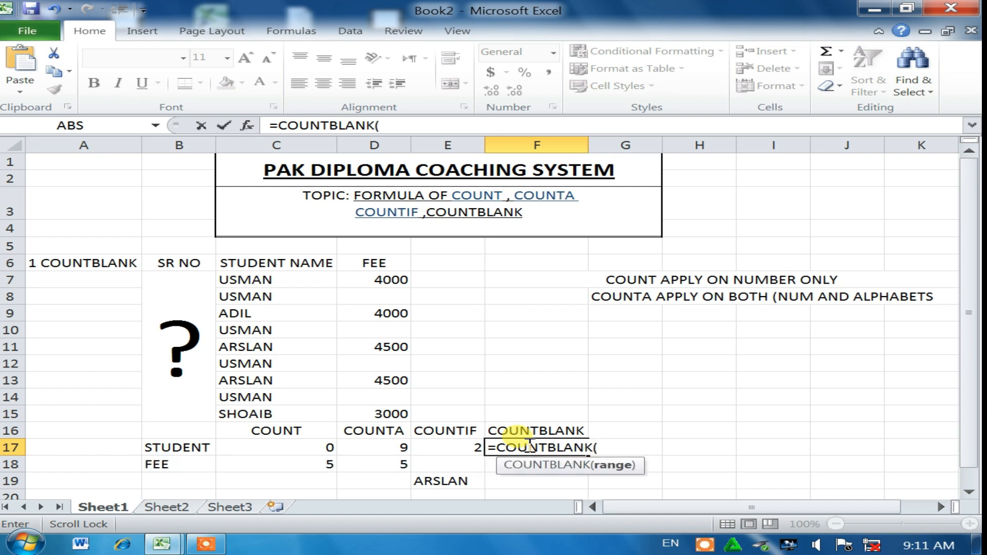
left_click_drag(368, 279, 375, 414)
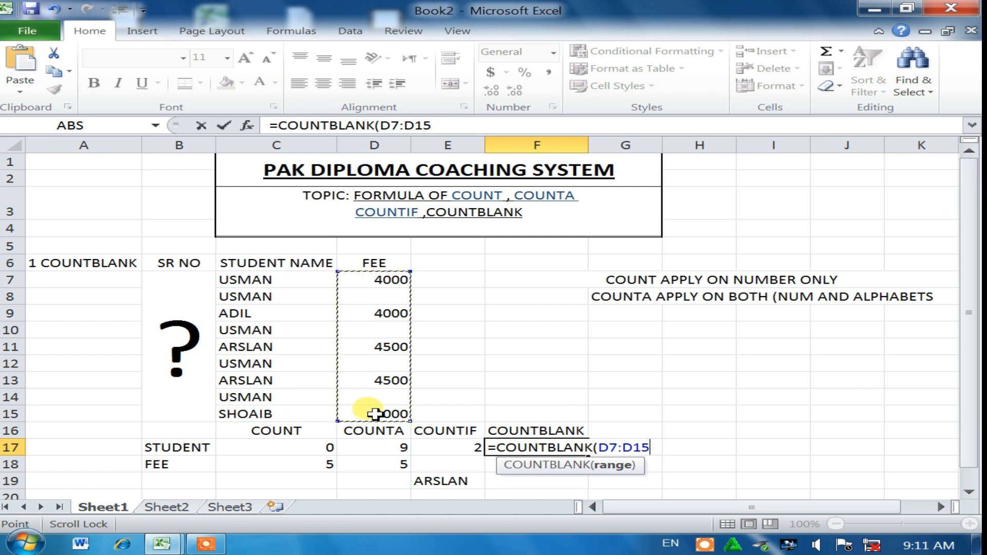
type(")")
key("Return")
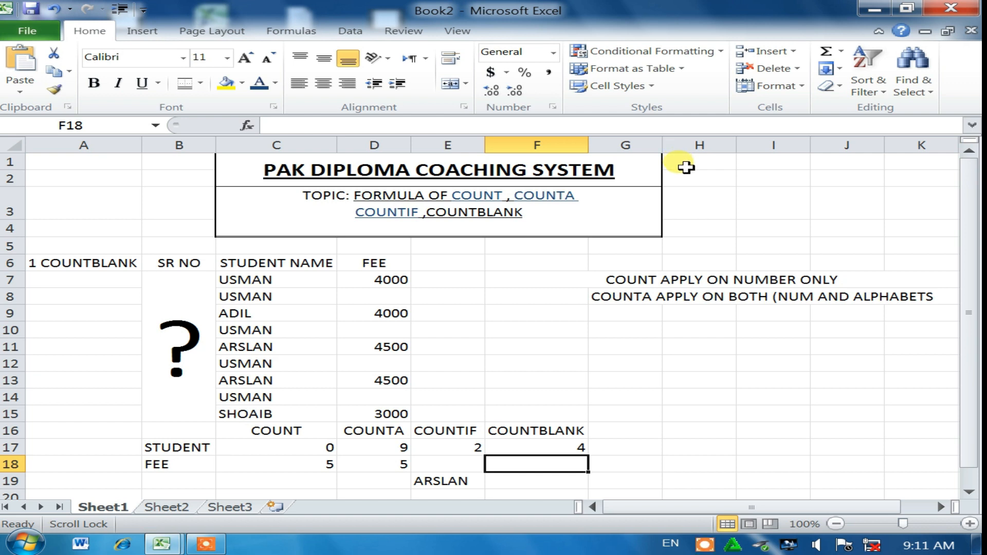
- Merge and center H1:K4 beside the title block and enter "THANKS YOU FOR WATCHING" in it
left_click_drag(676, 165, 903, 227)
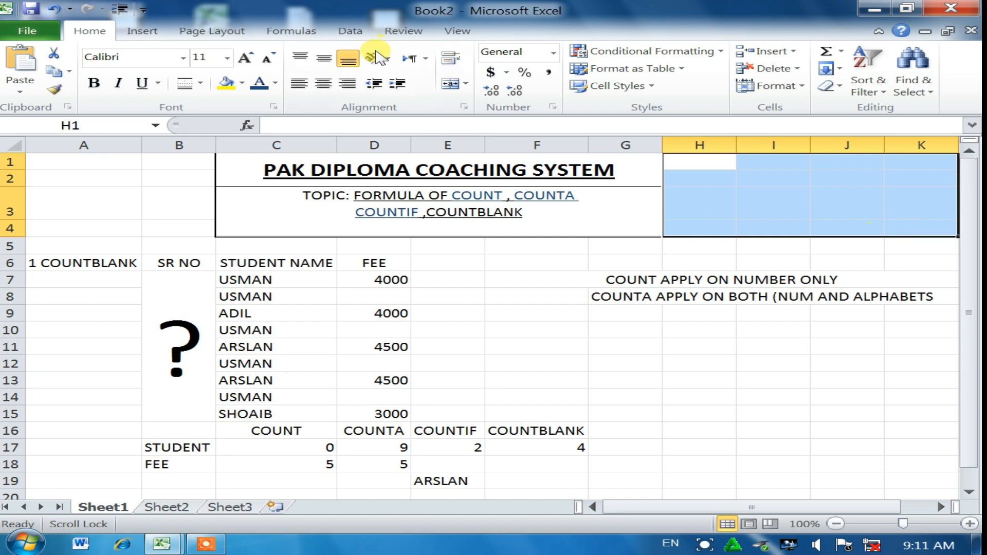
left_click(450, 83)
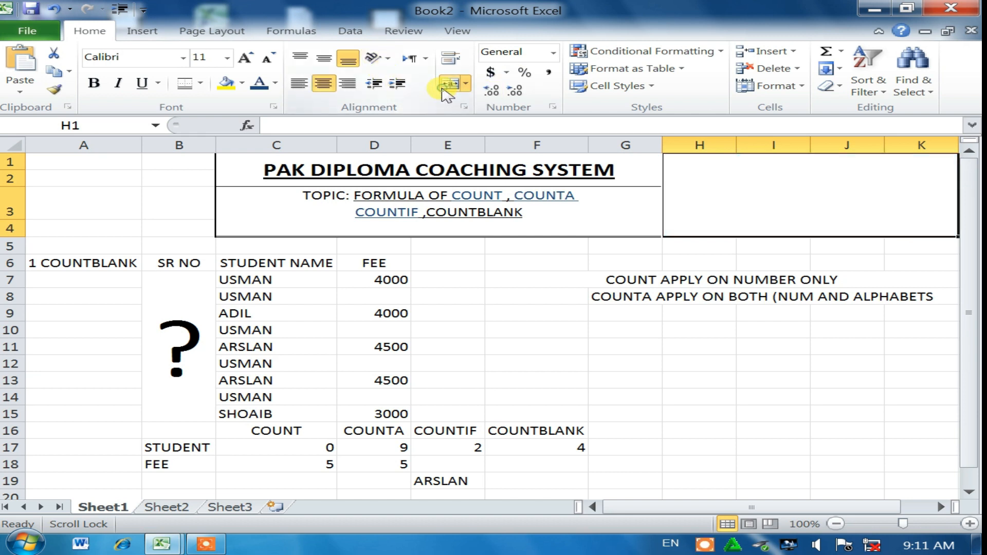
double_click(779, 179)
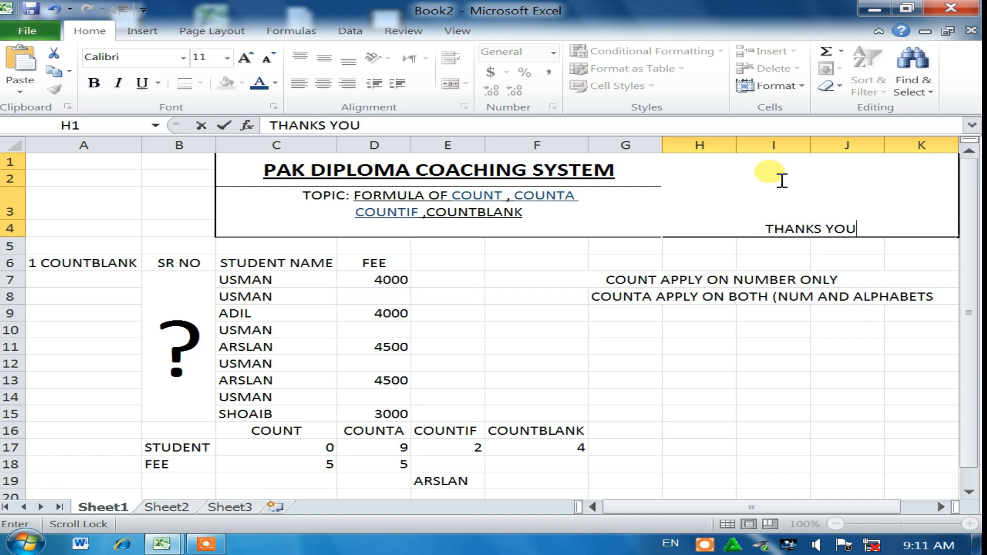
type("THANKS YOU FOR W")
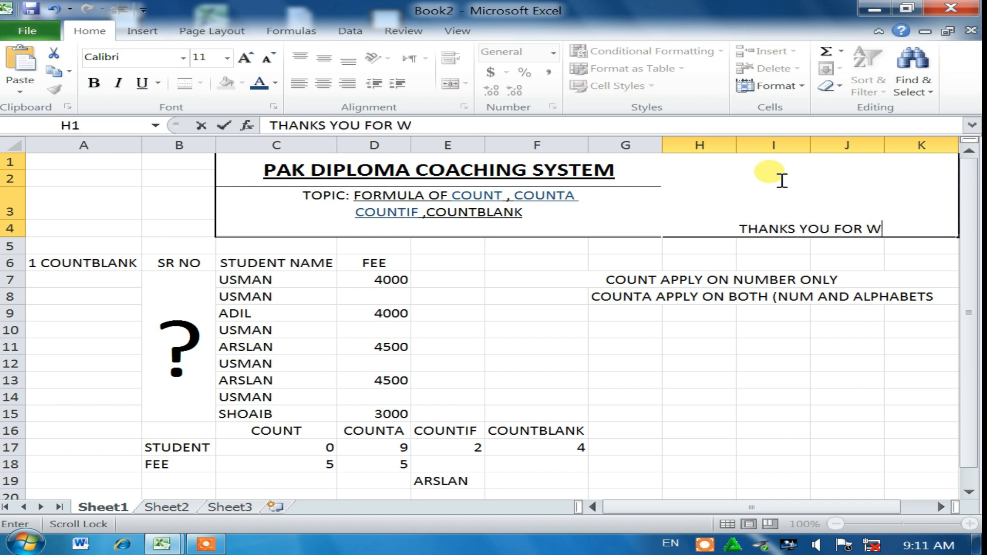
type("ATCHING")
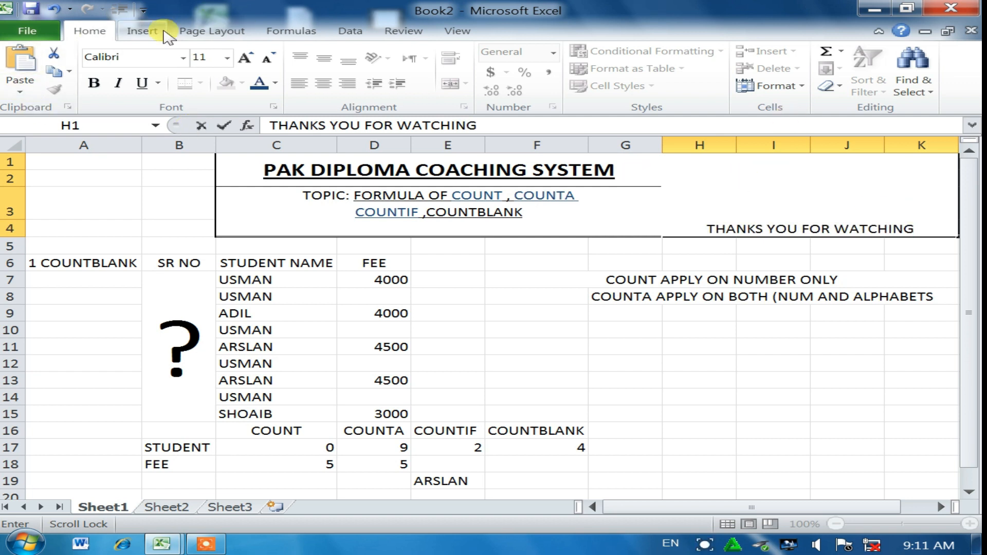
left_click(143, 31)
left_click(933, 476)
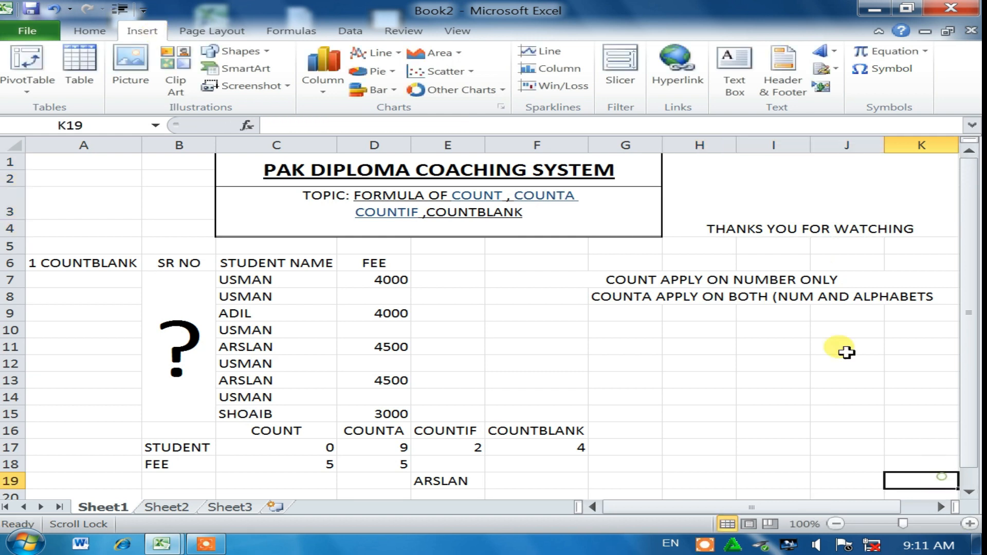
- Draw a Smiley Face shape about 0.19" high and 0.21" wide just after the THANKS YOU FOR WATCHING text
left_click(870, 225)
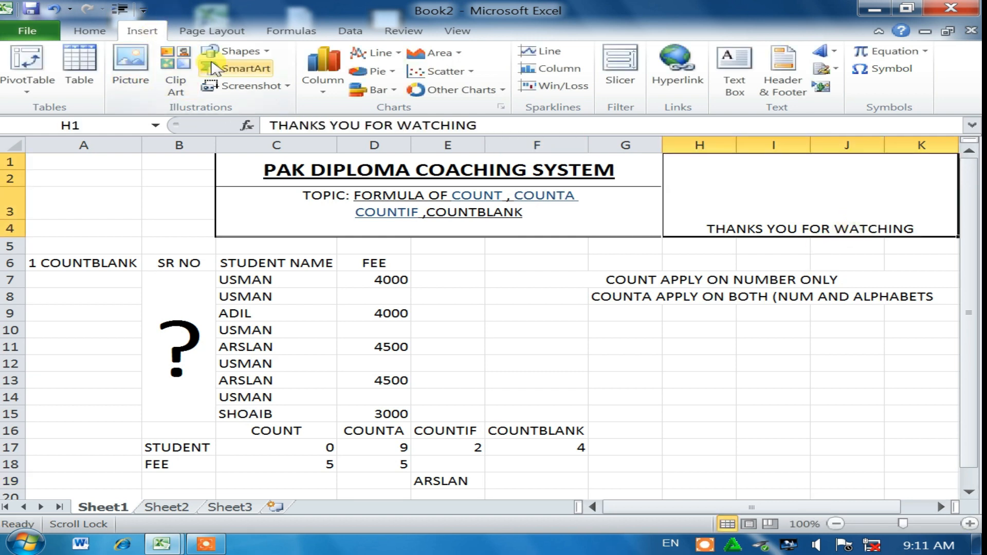
left_click(261, 51)
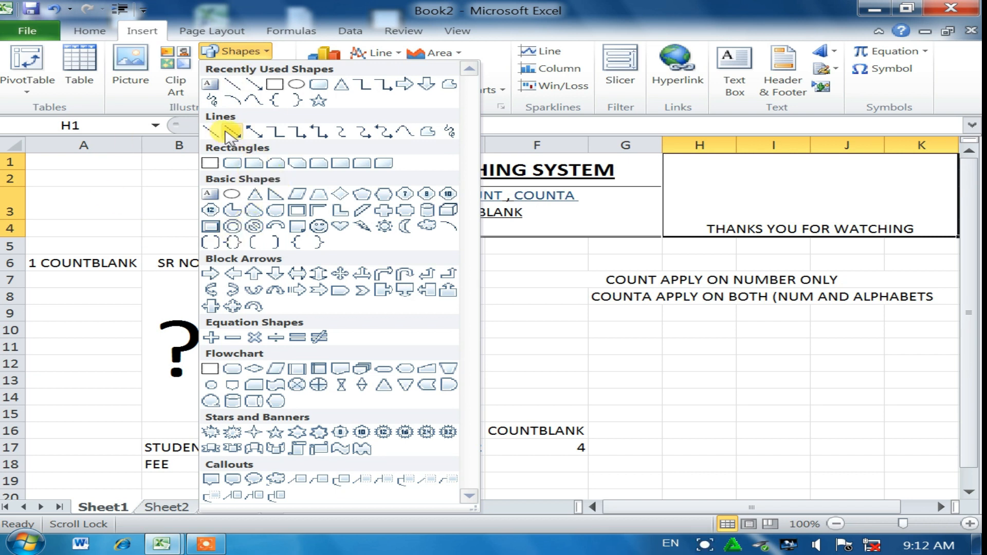
left_click(319, 221)
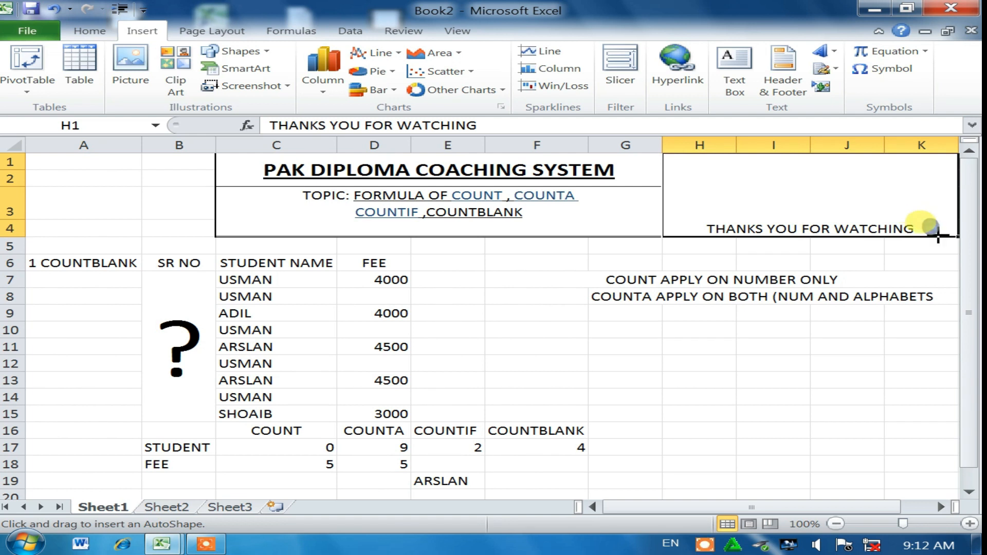
left_click_drag(920, 217, 950, 238)
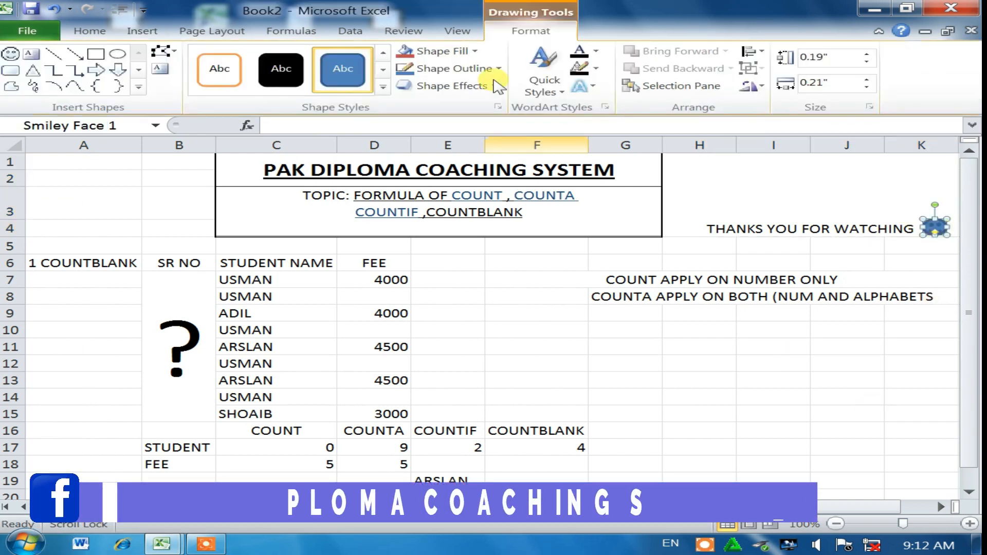
- Fill the smiley face with yellow and set its outline to Red, Accent 2, Darker 25%
left_click(478, 52)
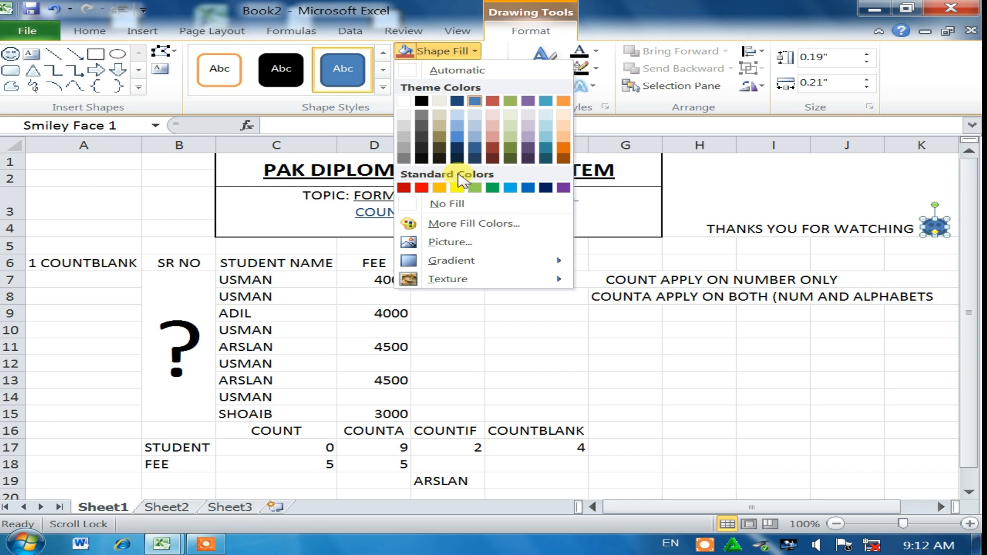
left_click(456, 188)
left_click(466, 68)
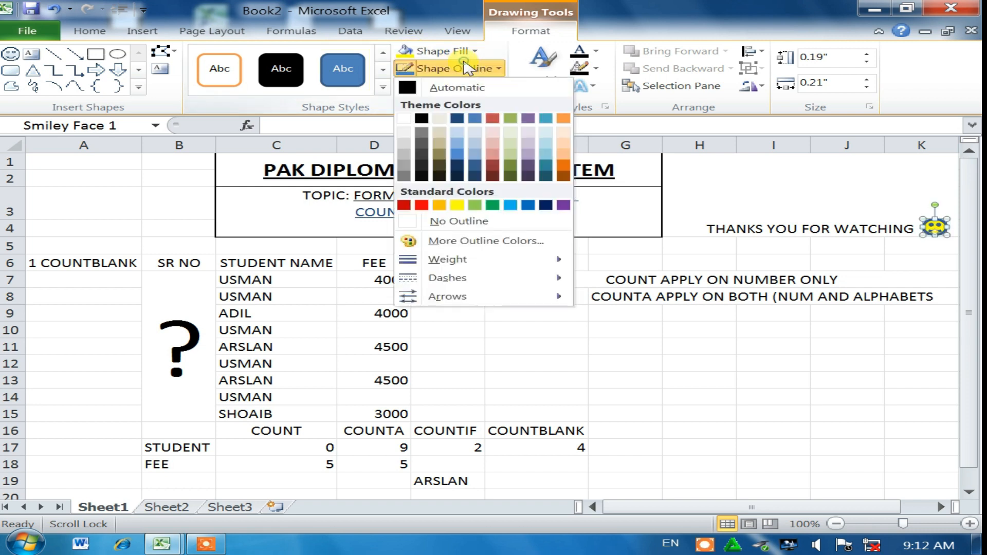
left_click(457, 206)
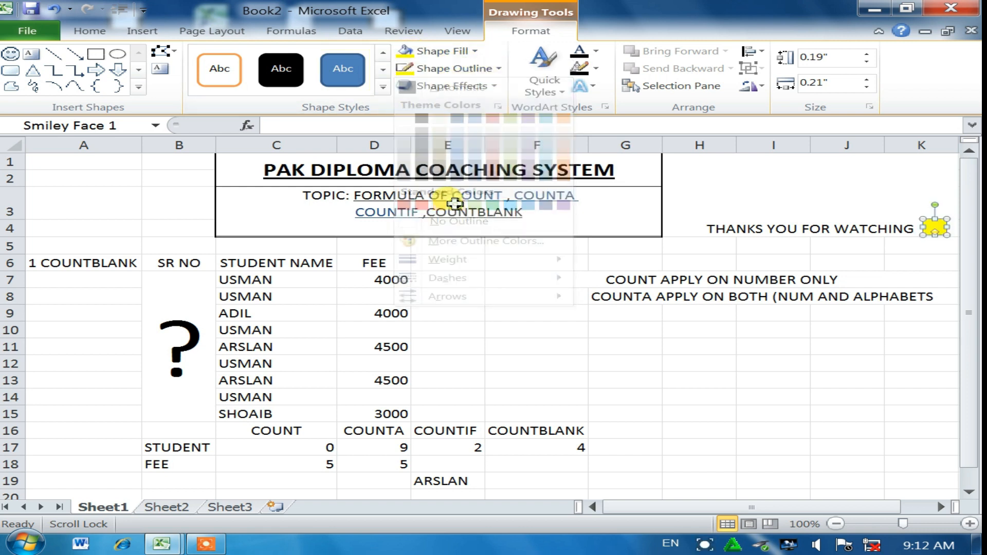
left_click(465, 69)
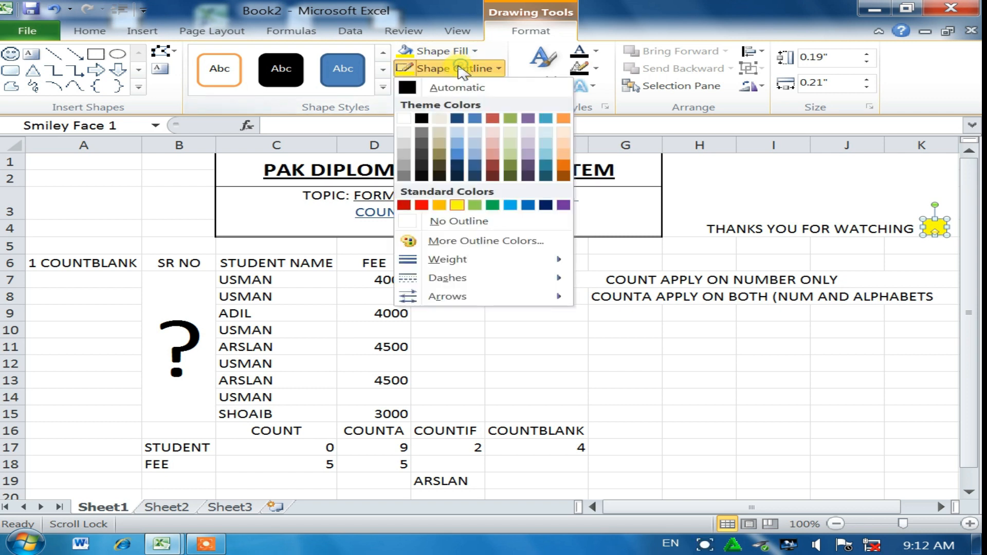
left_click(493, 165)
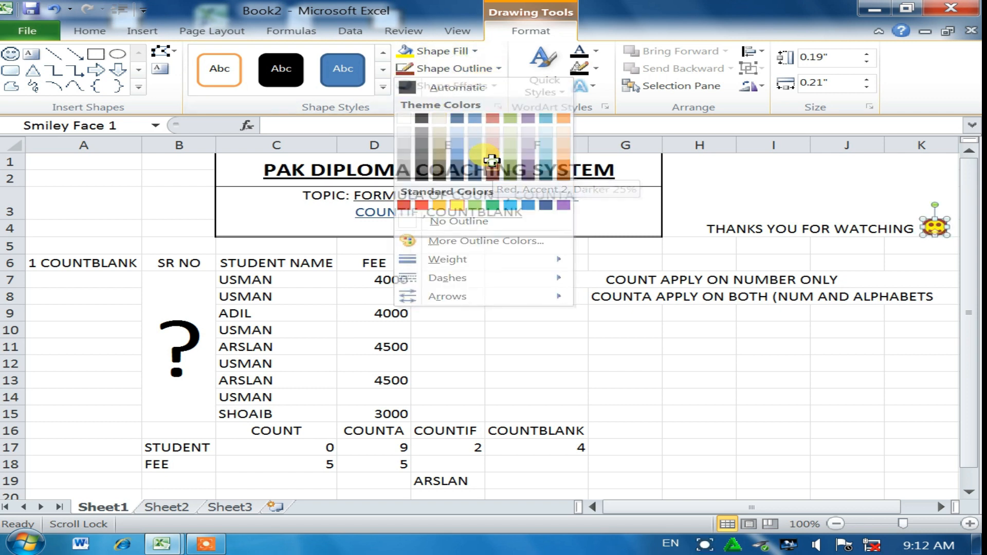
left_click(816, 335)
- Try to enlarge the THANKS YOU FOR WATCHING text to font size 16
left_click(696, 224)
double_click(696, 224)
left_click_drag(696, 225, 923, 233)
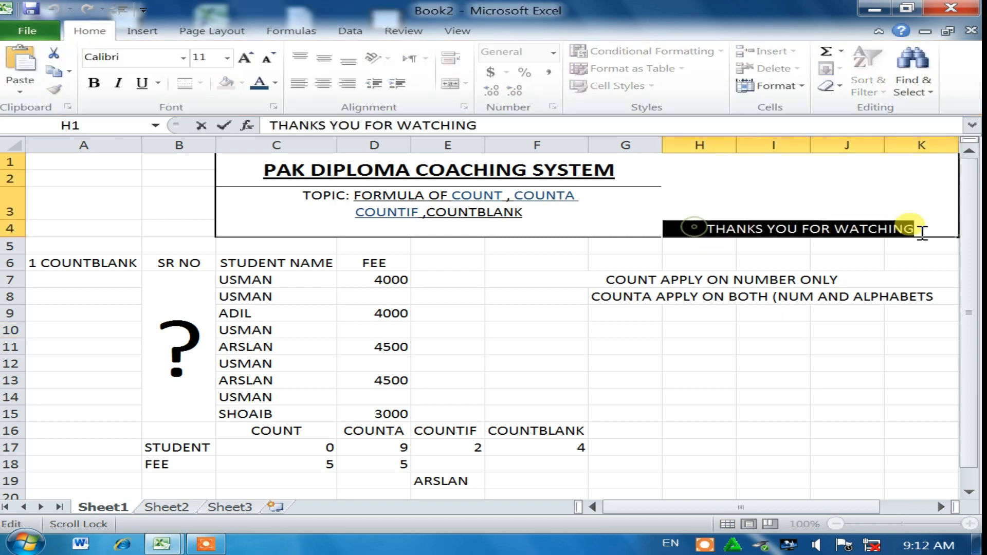
left_click(245, 58)
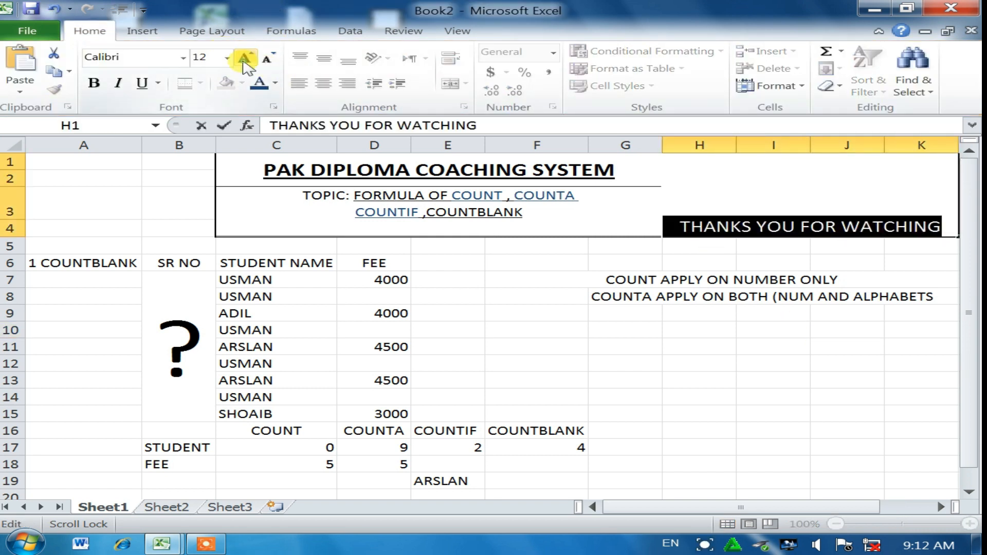
left_click(245, 58)
left_click(246, 58)
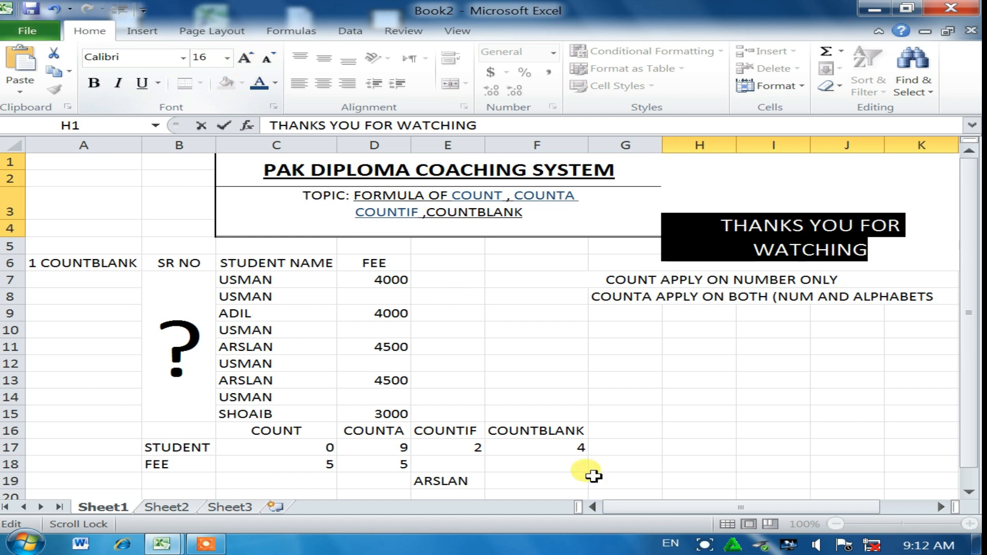
left_click(695, 445)
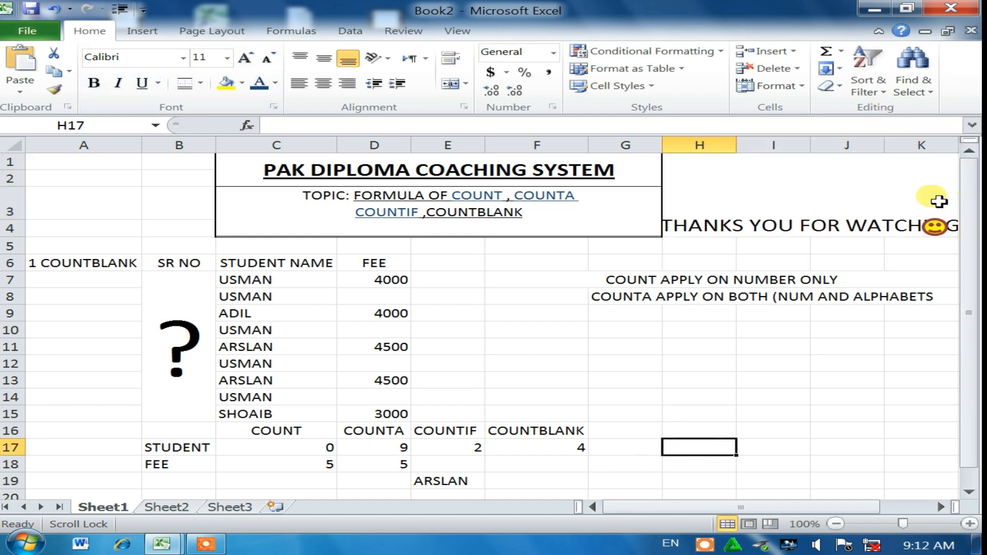
left_click(781, 211)
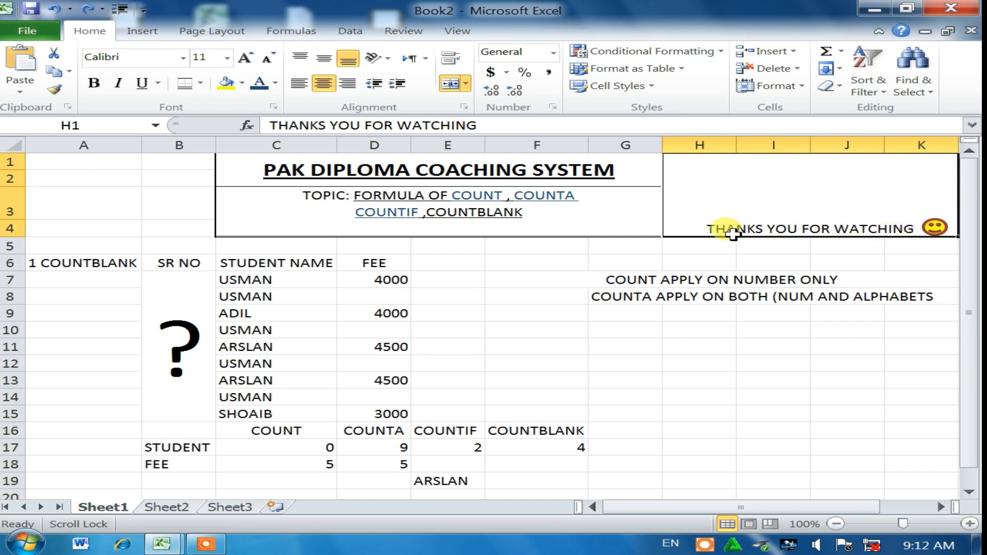
double_click(697, 227)
left_click_drag(697, 226, 818, 231)
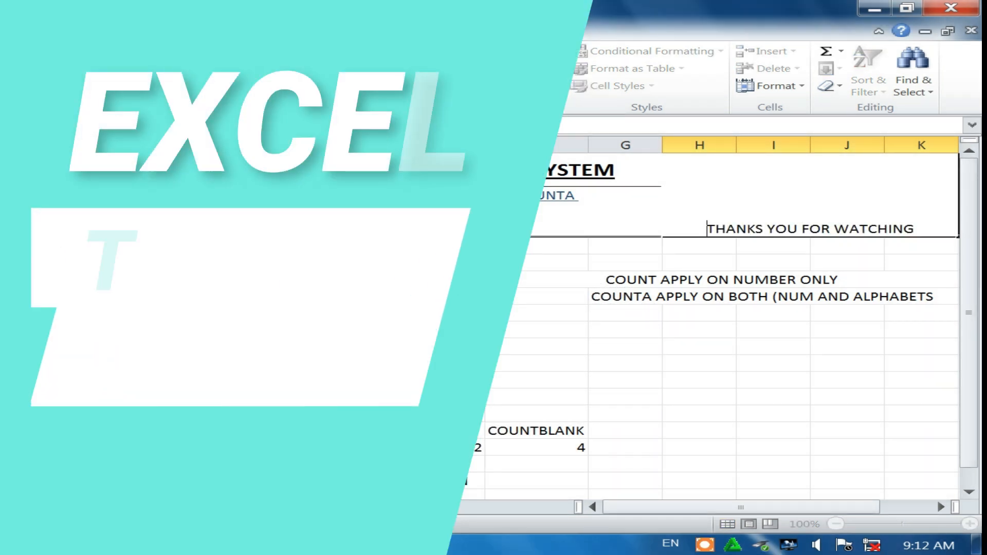
left_click(596, 216)
left_click(788, 362)
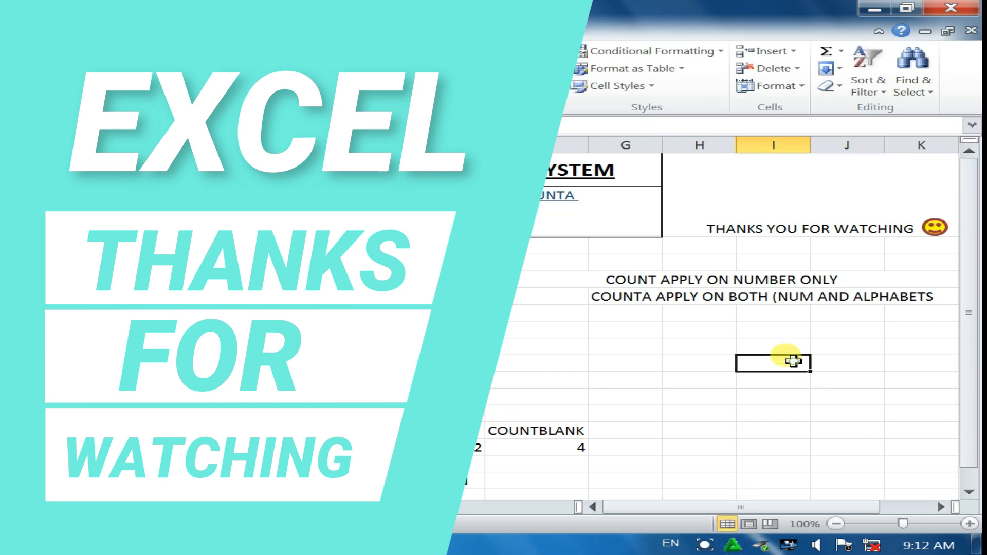